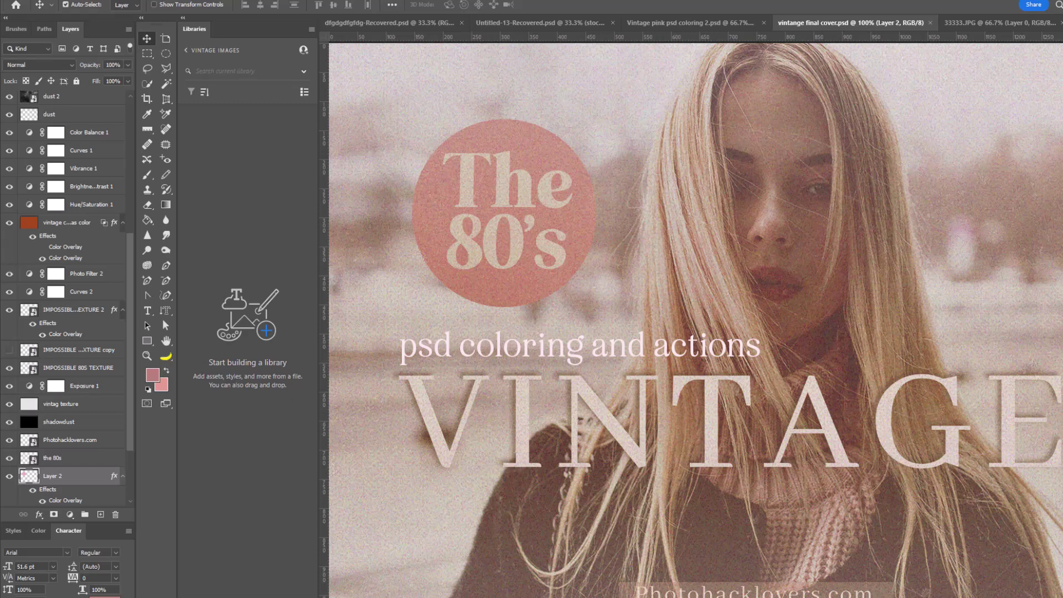
Step: Create a new white RGB document 1920 by 1080 pixels at 150 pixels per inch
left_click(29, 3)
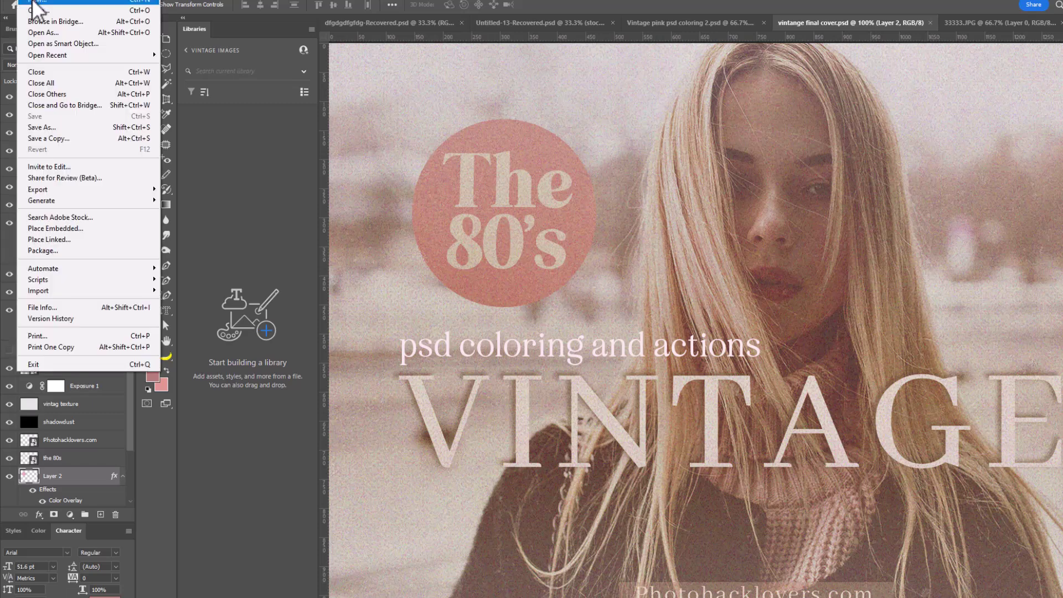
left_click(42, 2)
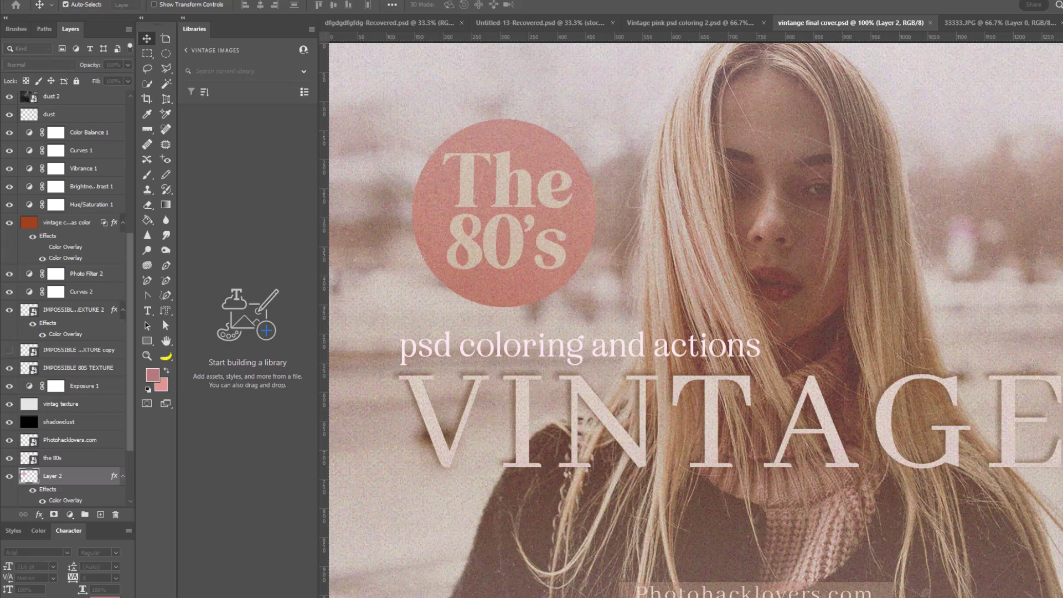
left_click_drag(647, 464, 670, 163)
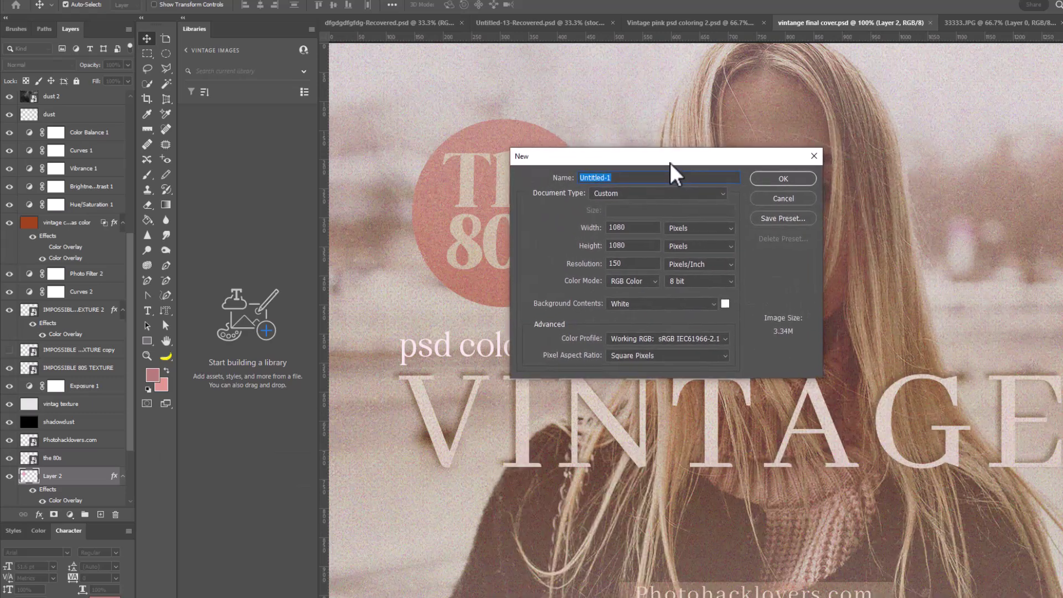
double_click(629, 227)
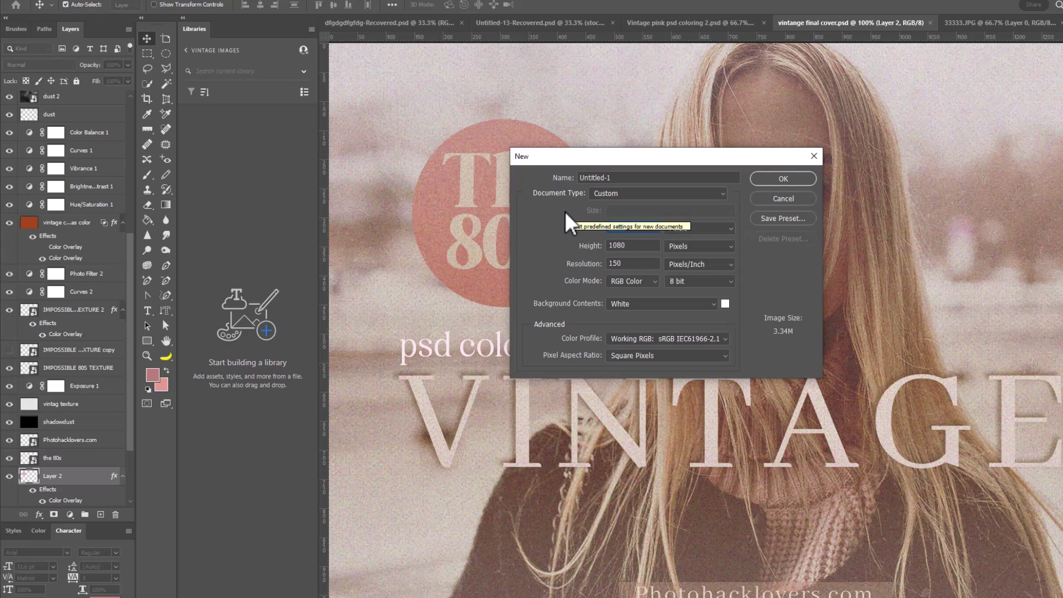
type("1920")
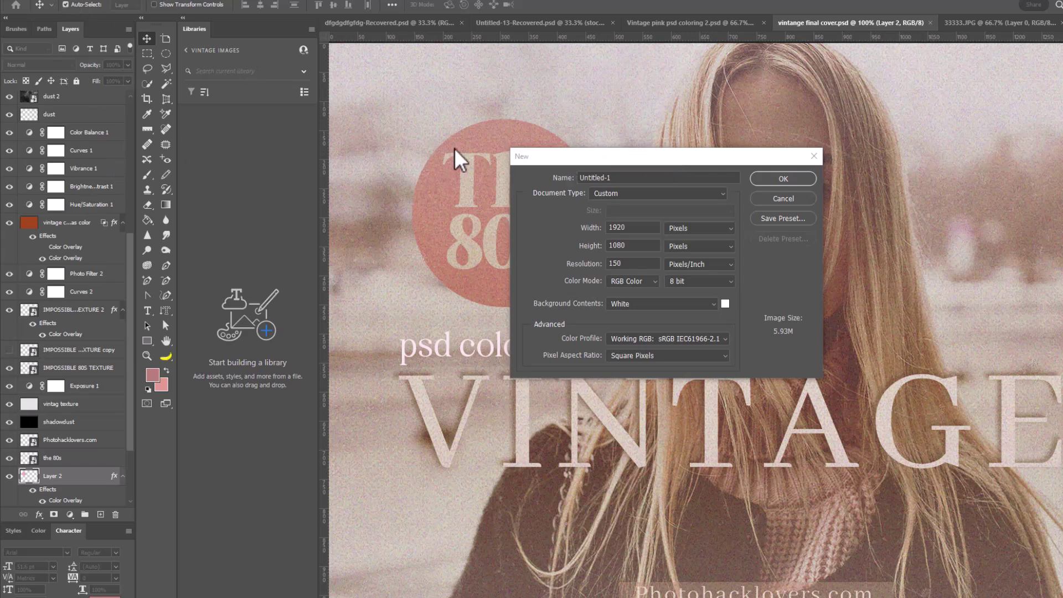
left_click(744, 183)
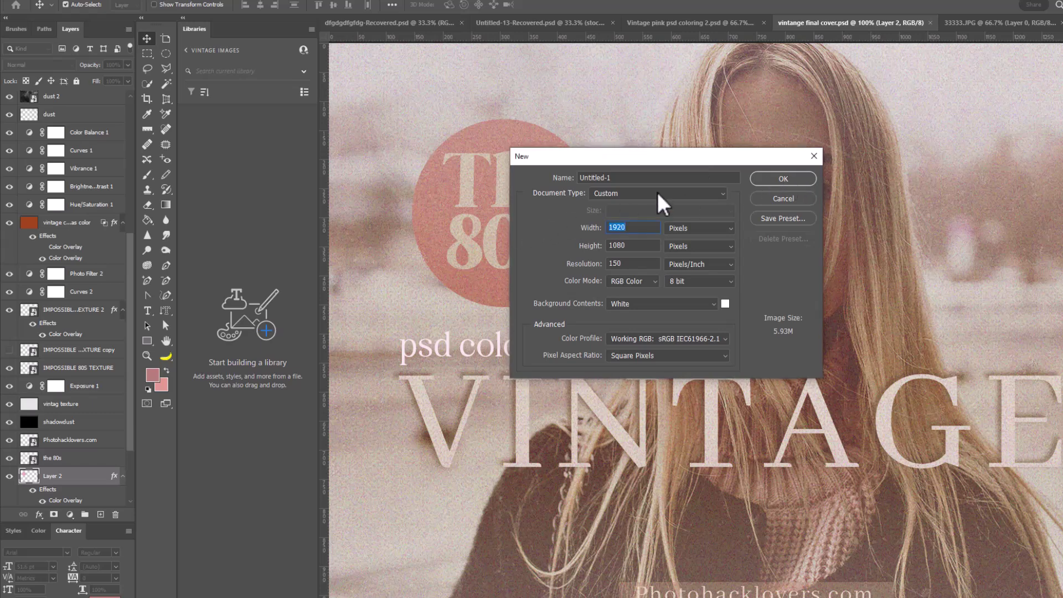
left_click(776, 177)
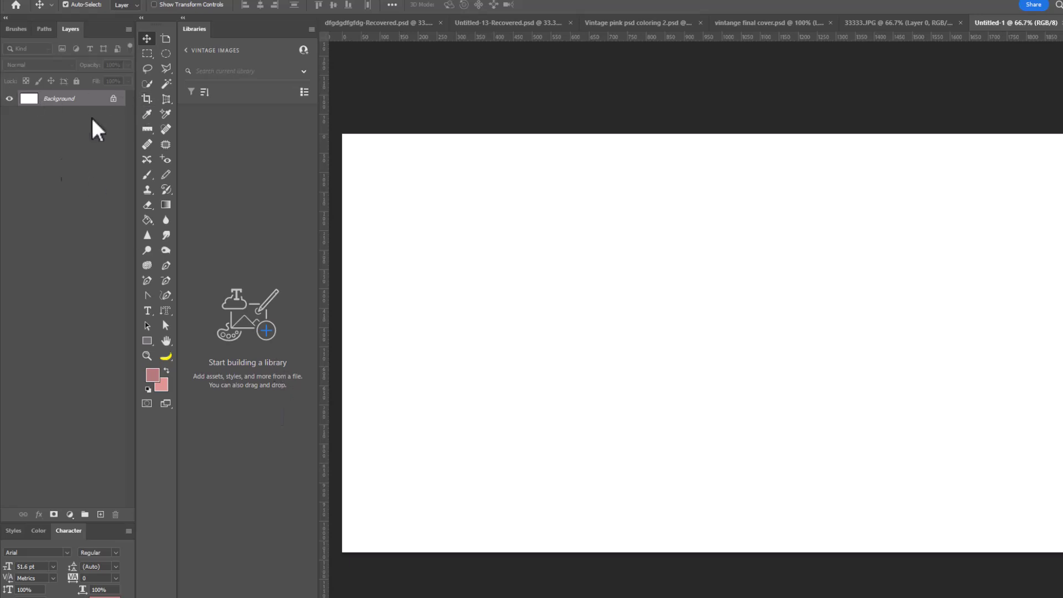
Step: Float the Layers panel over the canvas, and unlock and select the 80s vintage photohacklovers group in Vintage pink psd coloring 2.psd
left_click_drag(68, 29, 542, 101)
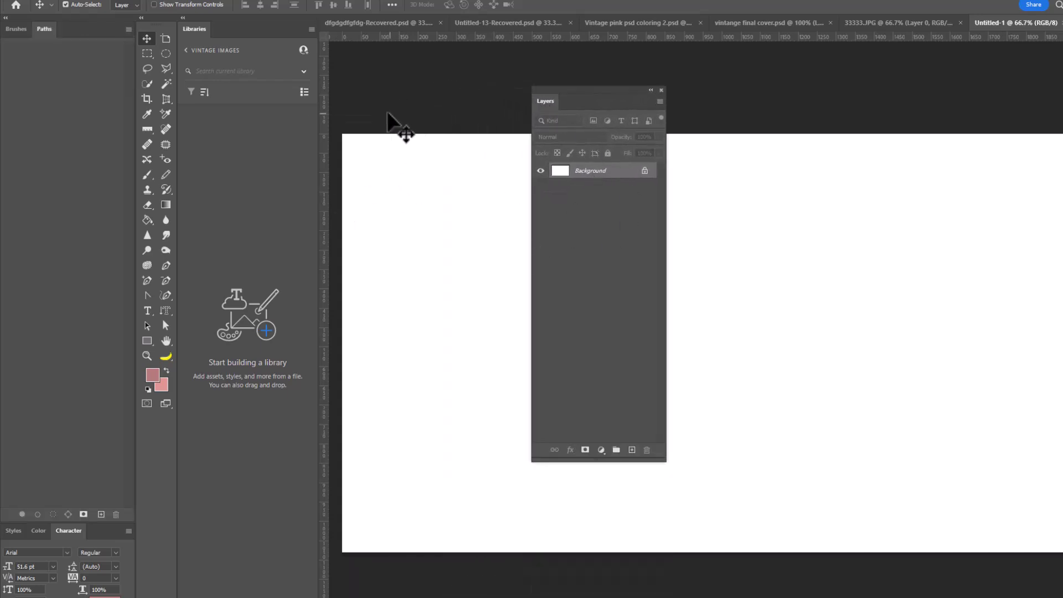
left_click(616, 24)
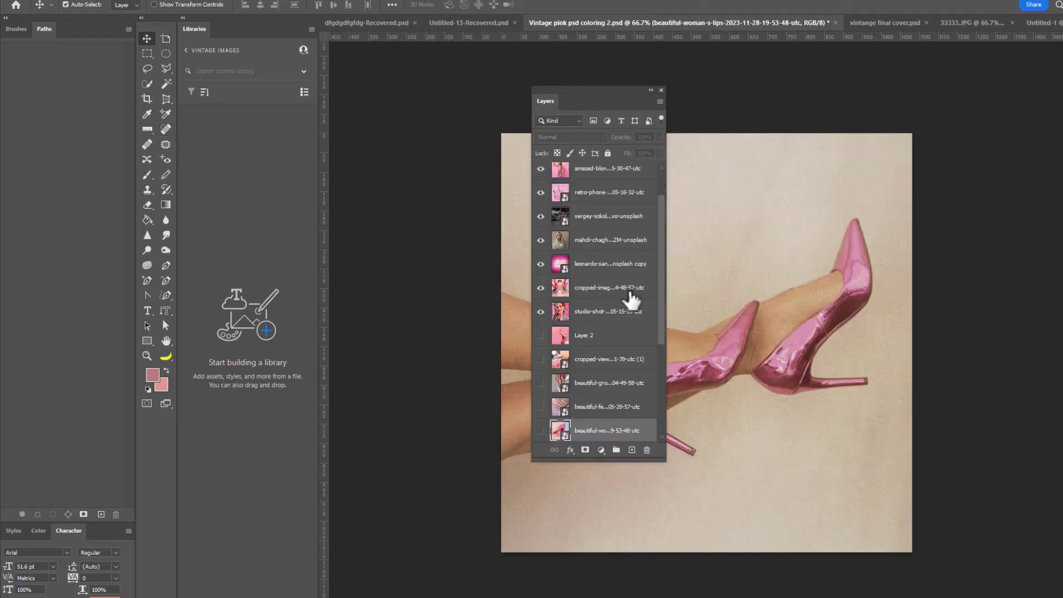
scroll(658, 261, "up", 2)
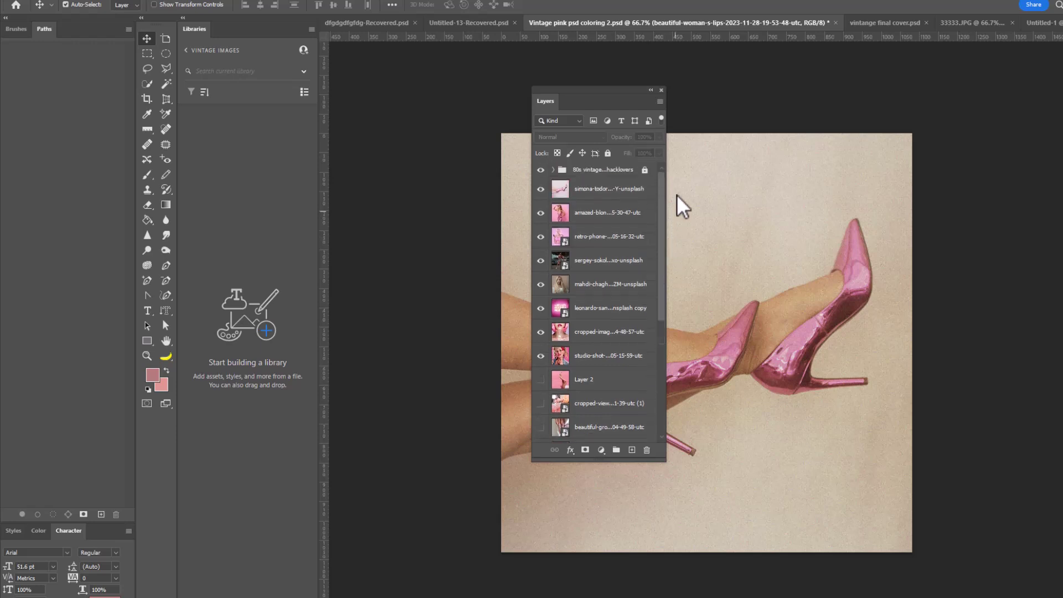
left_click(644, 170)
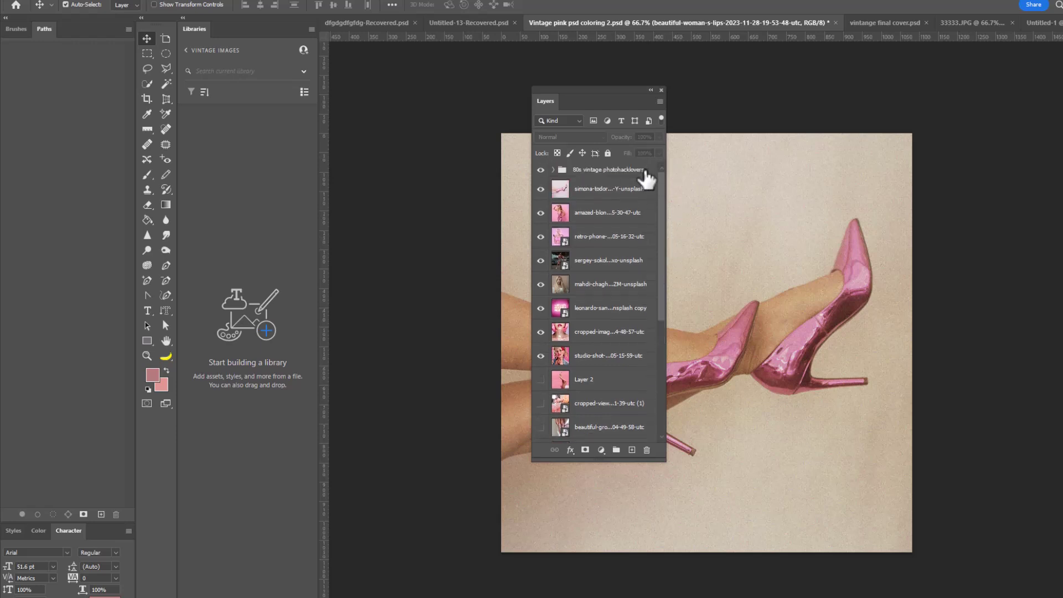
left_click(587, 170)
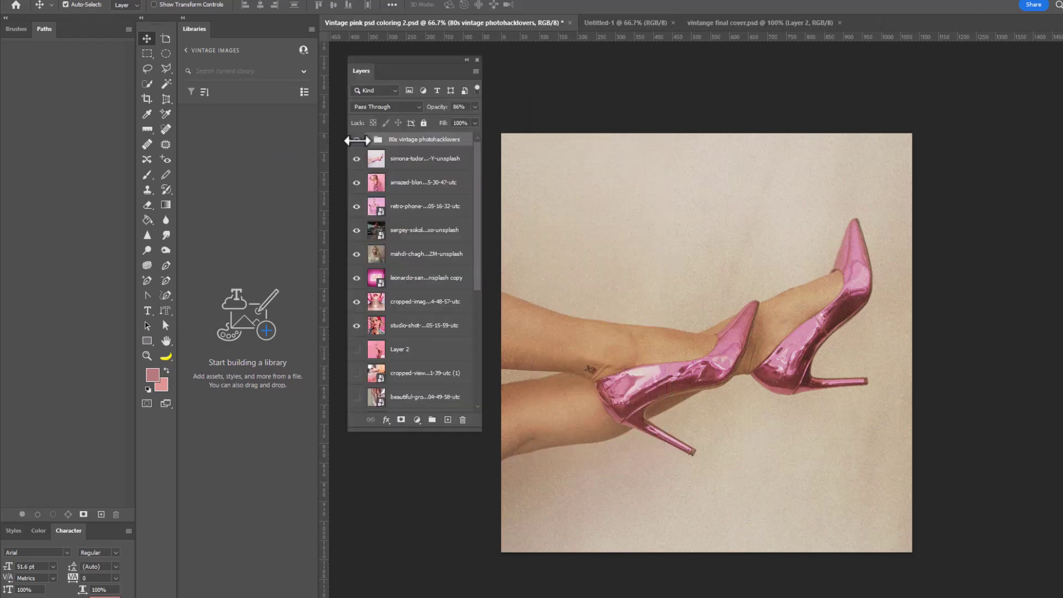
Step: Compare the image with and without the 80s vintage photohacklovers group, and copy the group into the Untitled-1 document
left_click(357, 140)
left_click(357, 140)
left_click(356, 140)
left_click(356, 141)
left_click(722, 24)
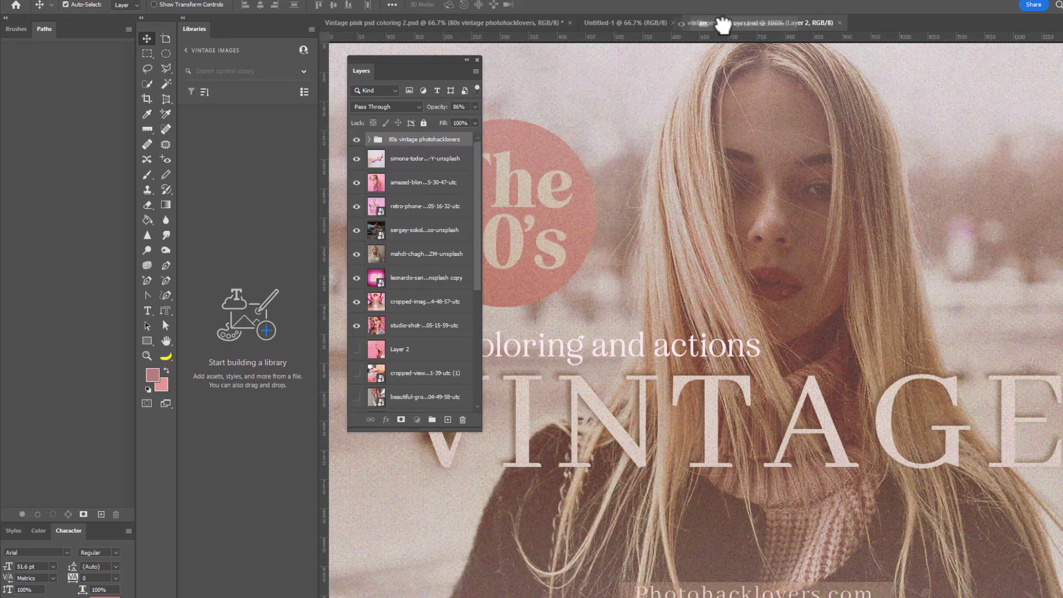
left_click_drag(722, 24, 621, 306)
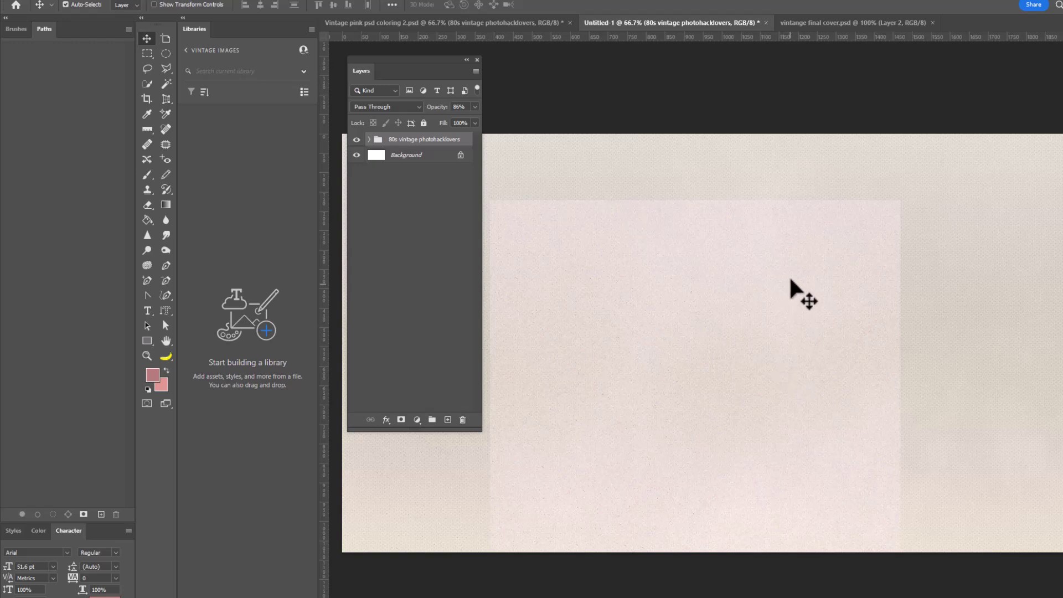
Step: Expand the copied group and toggle its layers' visibility to examine which ones do not cover the whole canvas
left_click(368, 139)
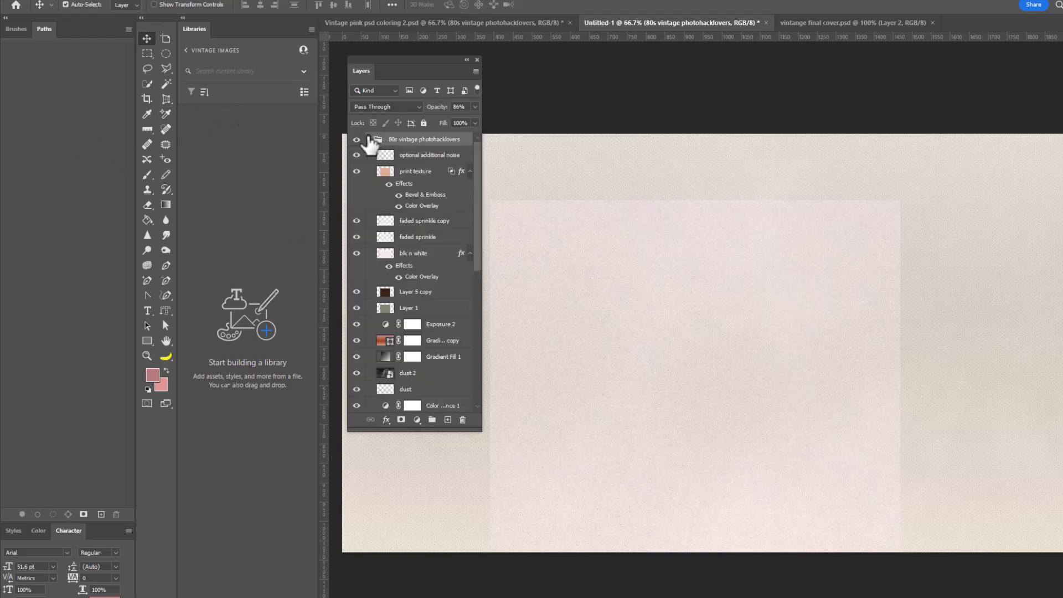
left_click(356, 254)
left_click(356, 253)
left_click(356, 221)
left_click(359, 174)
scroll(358, 297, "down", 6)
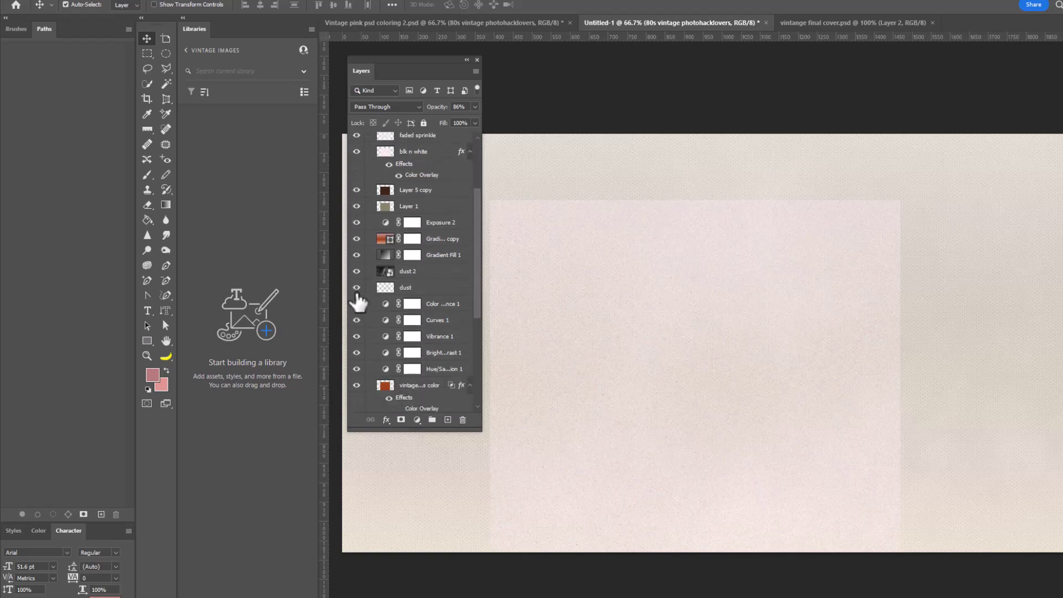
scroll(357, 297, "down", 1)
left_click(355, 299)
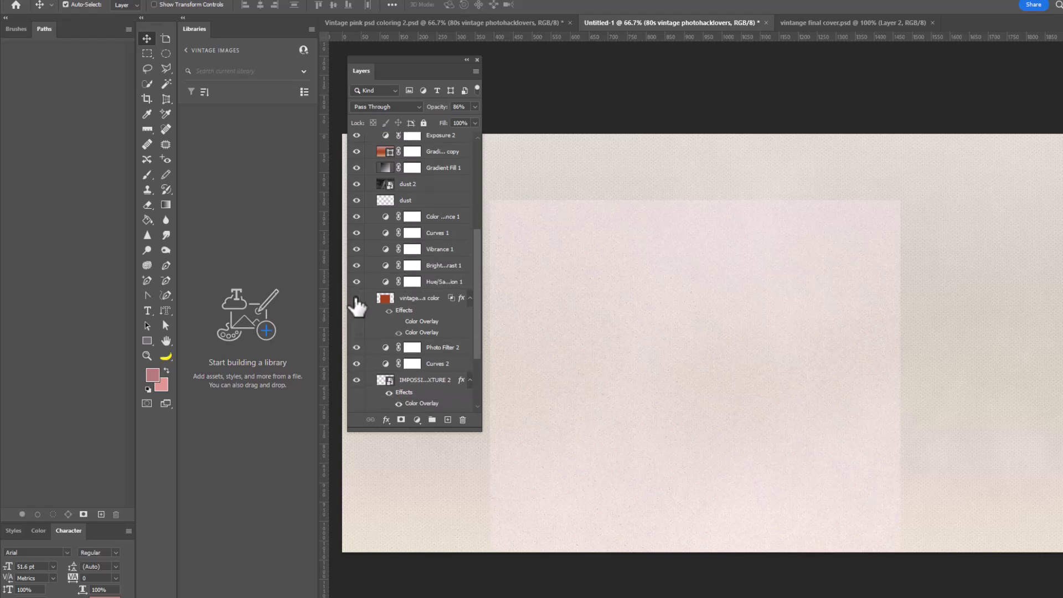
left_click(355, 298)
scroll(357, 357, "down", 3)
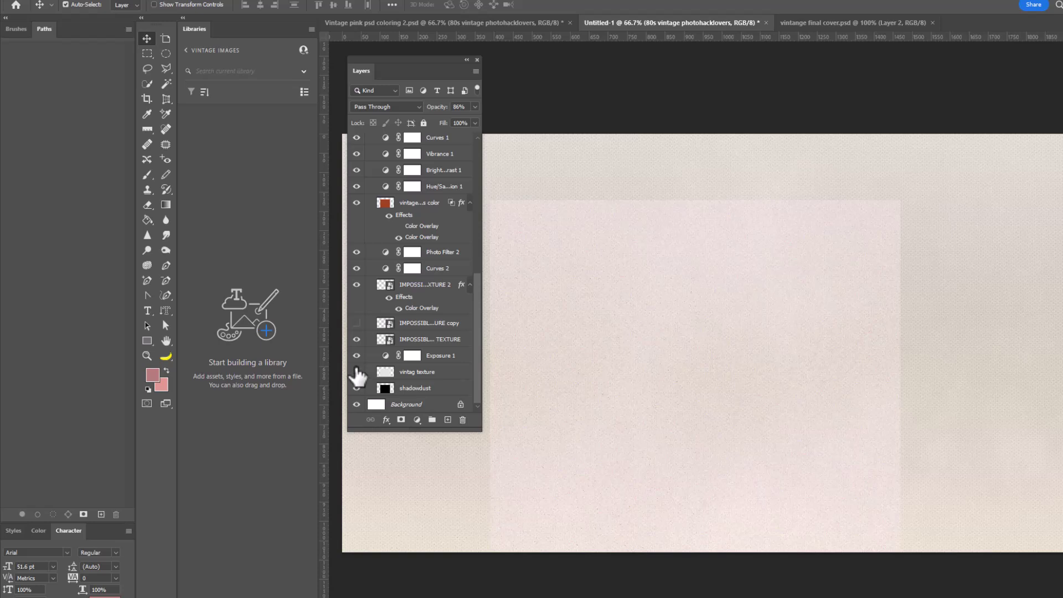
left_click(357, 372)
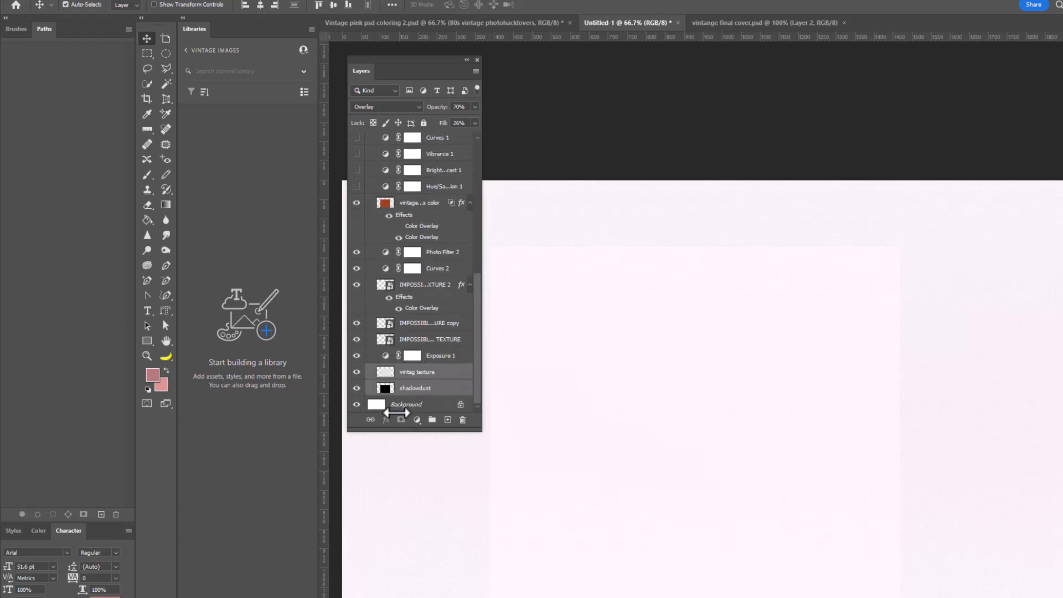
Step: Add the vintage color, Layer 1, Layer 5 copy, blk n white, both faded sprinkle and print texture layers to the selection
left_click(410, 203)
scroll(396, 357, "up", 3)
scroll(396, 357, "up", 5)
left_click(426, 303)
left_click(423, 283, "ctrl")
scroll(423, 283, "up", 1)
left_click(357, 221)
left_click(357, 236)
left_click(357, 253)
left_click(415, 254, "ctrl")
left_click(414, 237, "ctrl")
left_click(412, 220, "ctrl")
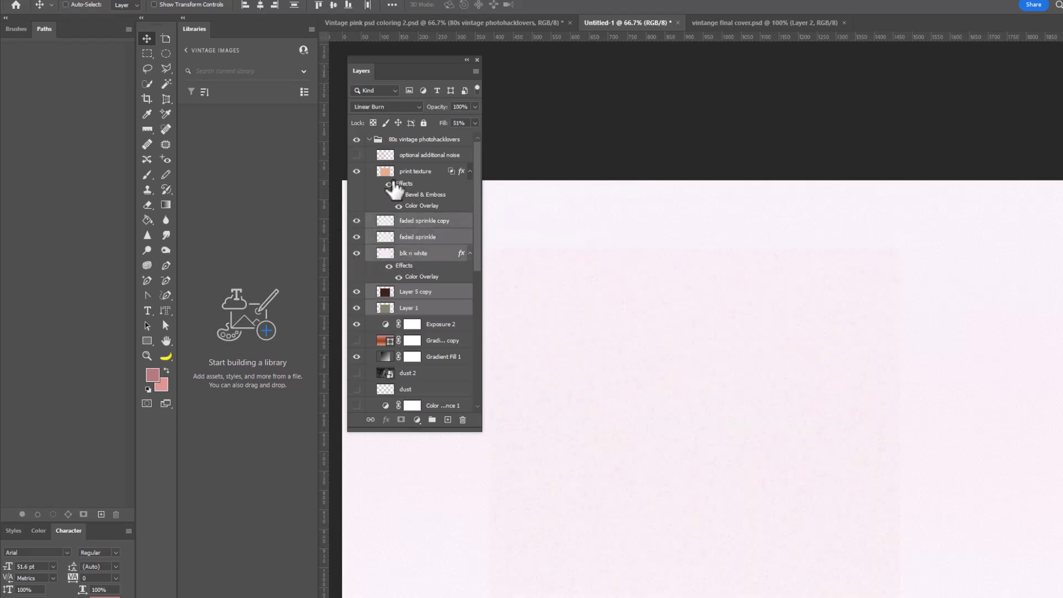
left_click(414, 172, "ctrl")
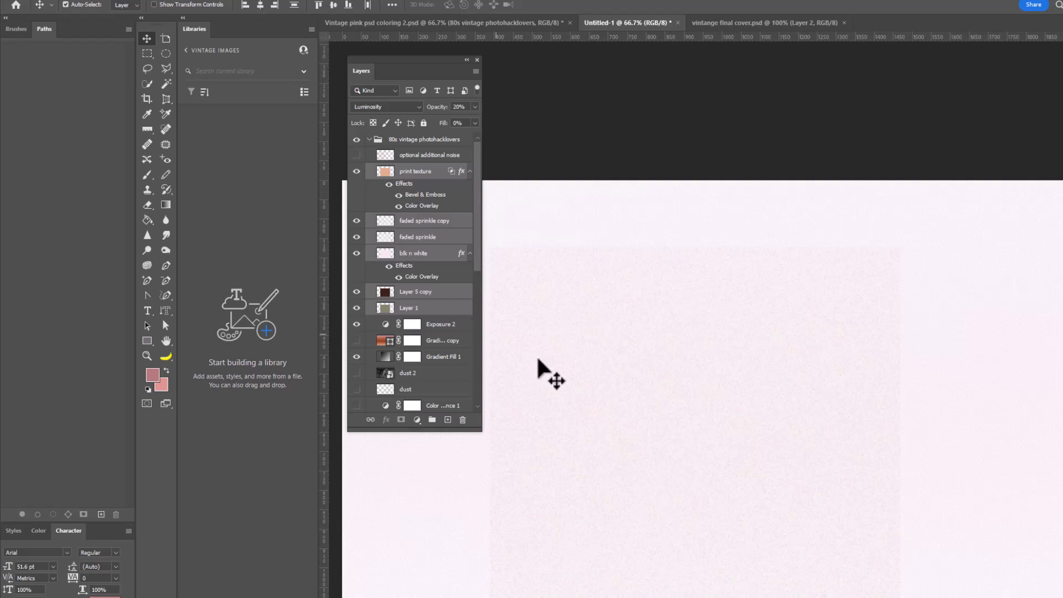
Step: Stretch the selected texture layers over the whole canvas, to about 200% width and 122% height
key("ctrl+t")
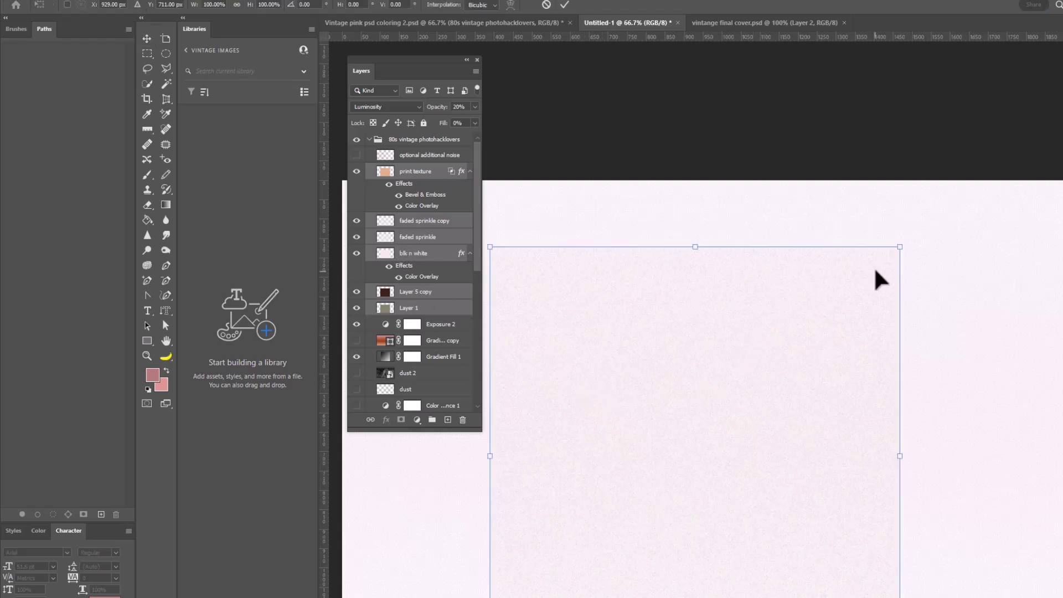
left_click_drag(901, 244, 987, 156)
left_click_drag(989, 413, 810, 374)
left_click_drag(514, 392, 780, 378)
left_click_drag(682, 397, 530, 394)
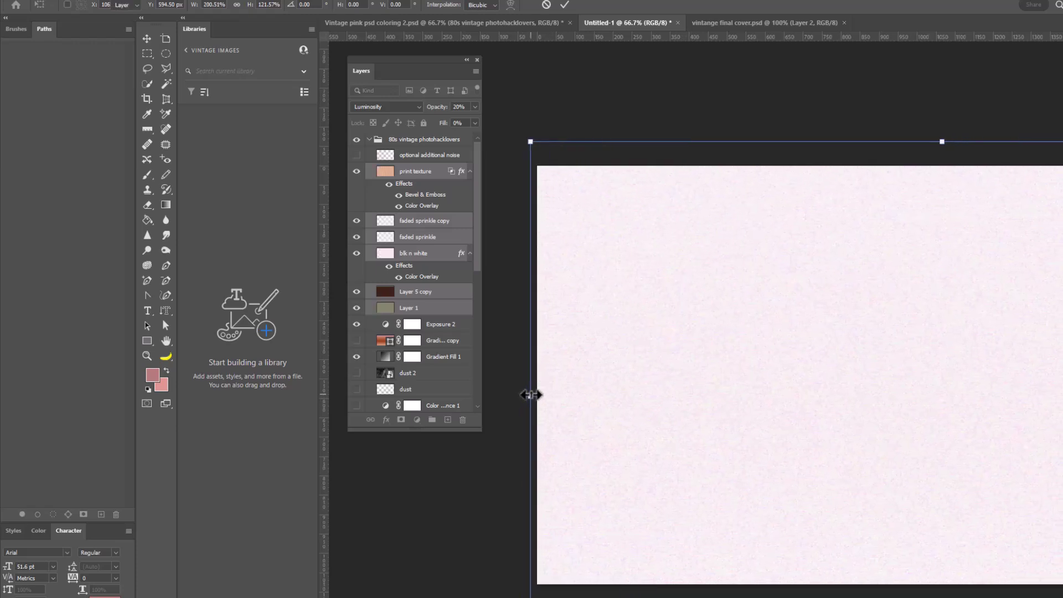
key("Return")
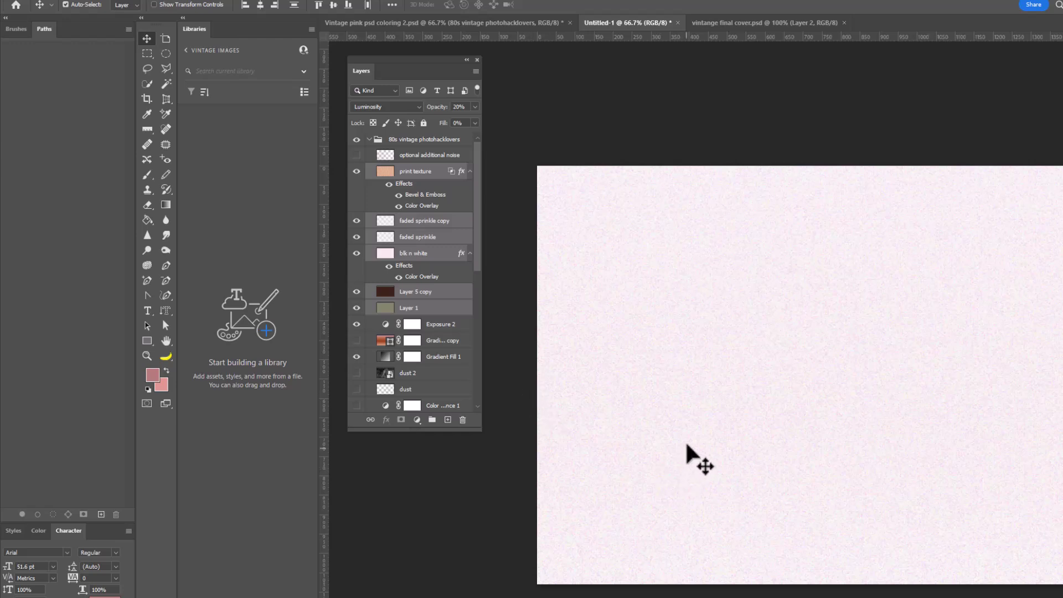
Step: Show the dust, dust 2, Color Balance 1 and optional additional noise layers
left_click_drag(740, 389, 550, 347)
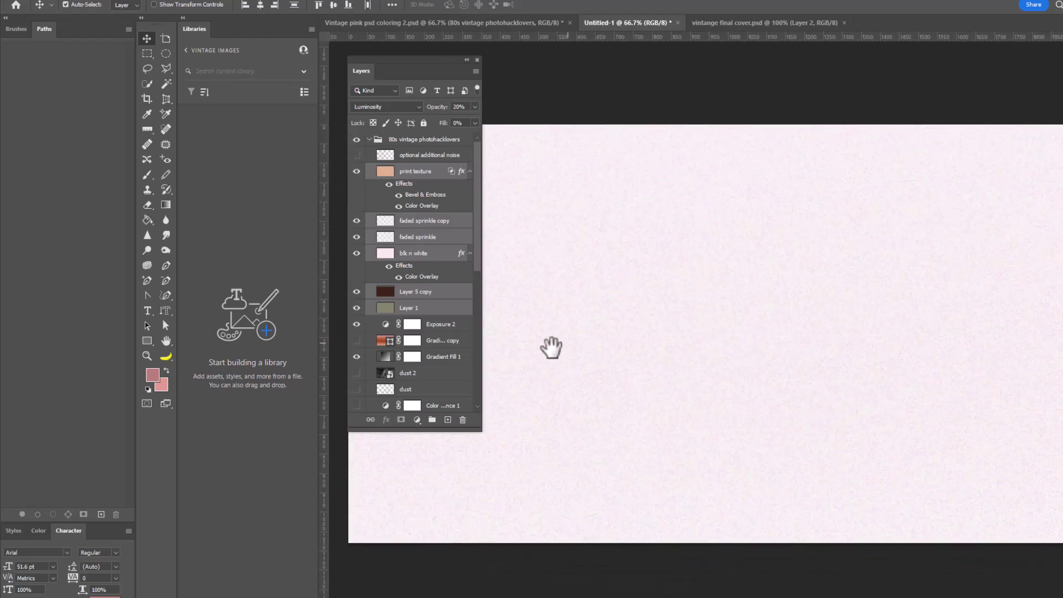
left_click_drag(356, 389, 356, 373)
left_click(357, 406)
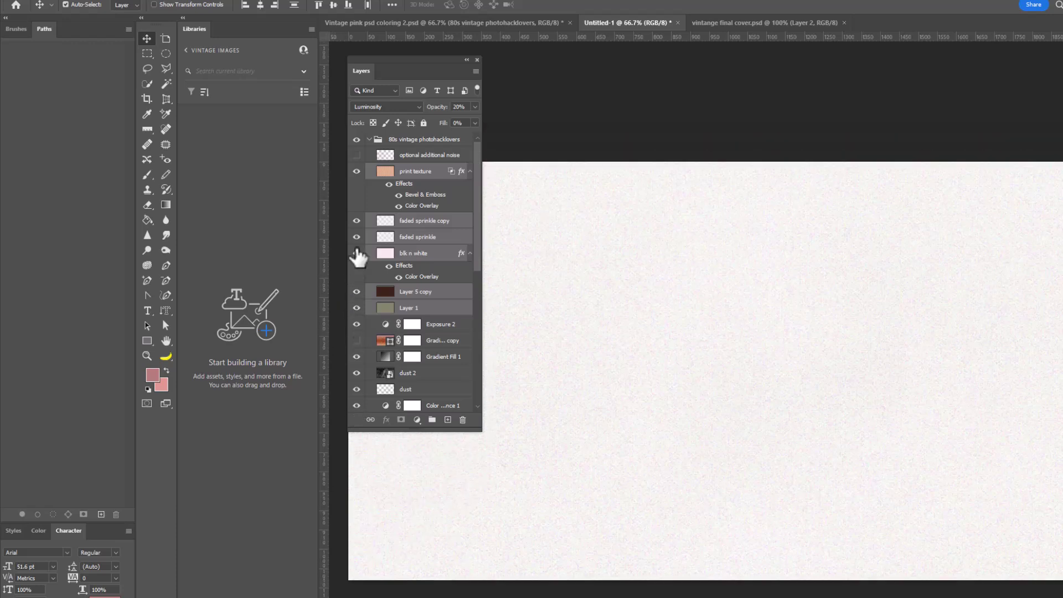
left_click(357, 155)
left_click_drag(476, 162, 466, 304)
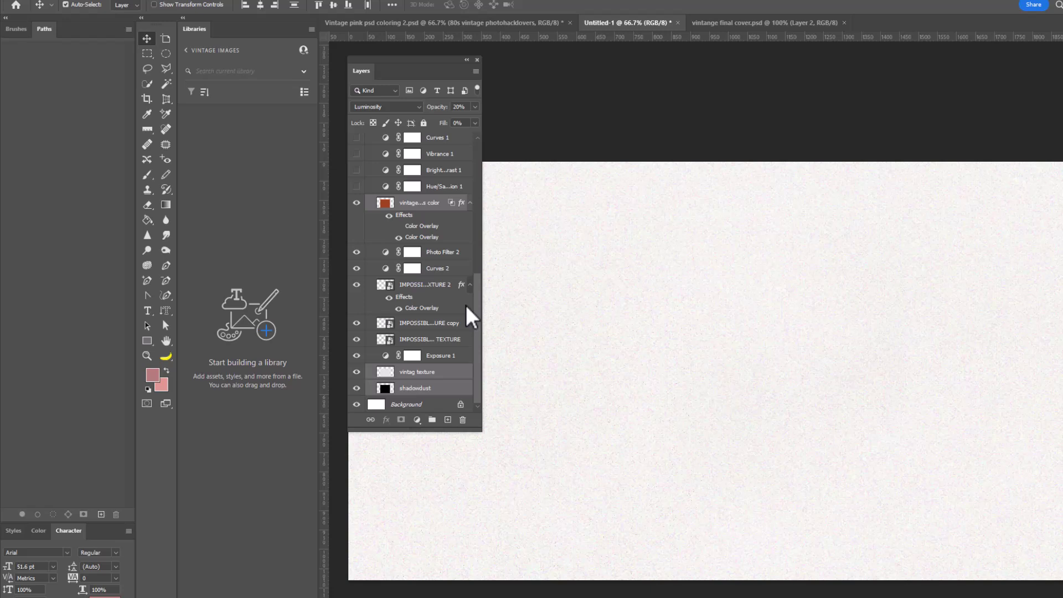
scroll(376, 166, "up", 15)
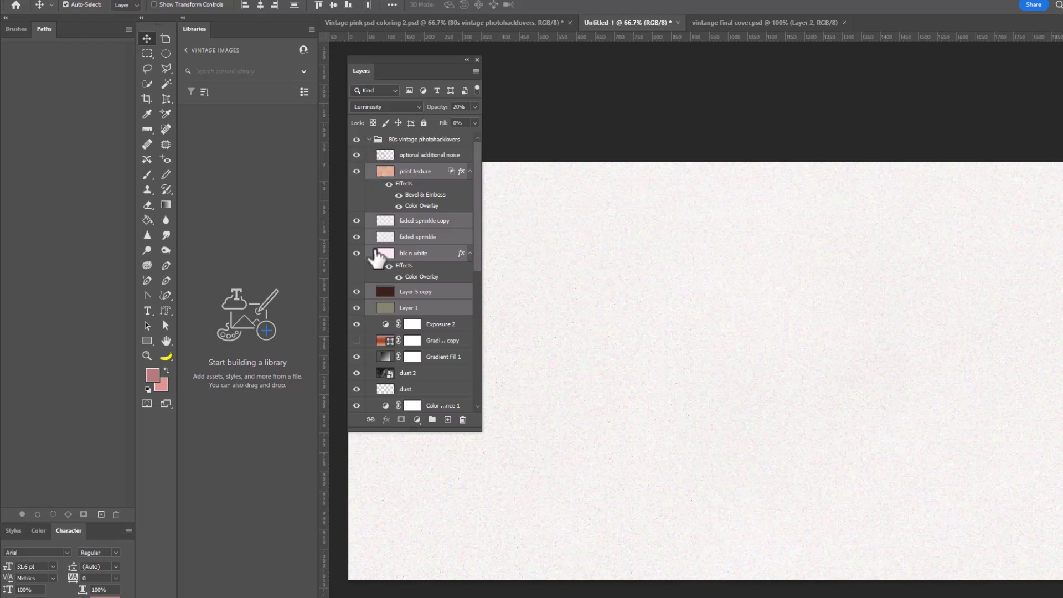
Step: Show the Curves 1, Vibrance 1, Brightness/Contrast 1, Hue/Saturation 1 and gradient copy layers
scroll(368, 273, "down", 5)
left_click_drag(359, 303, 353, 264)
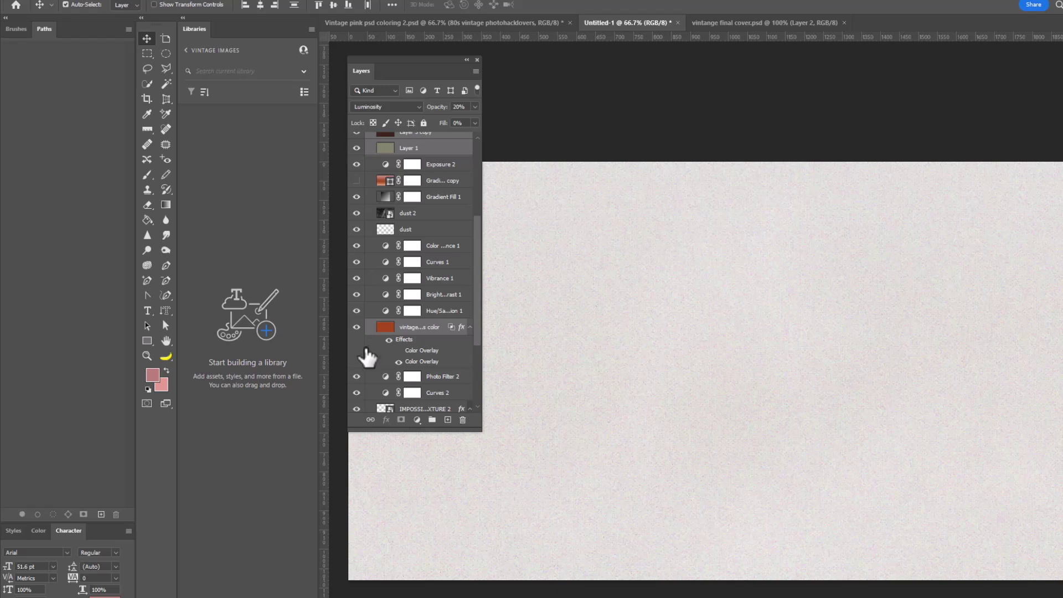
scroll(367, 353, "down", 5)
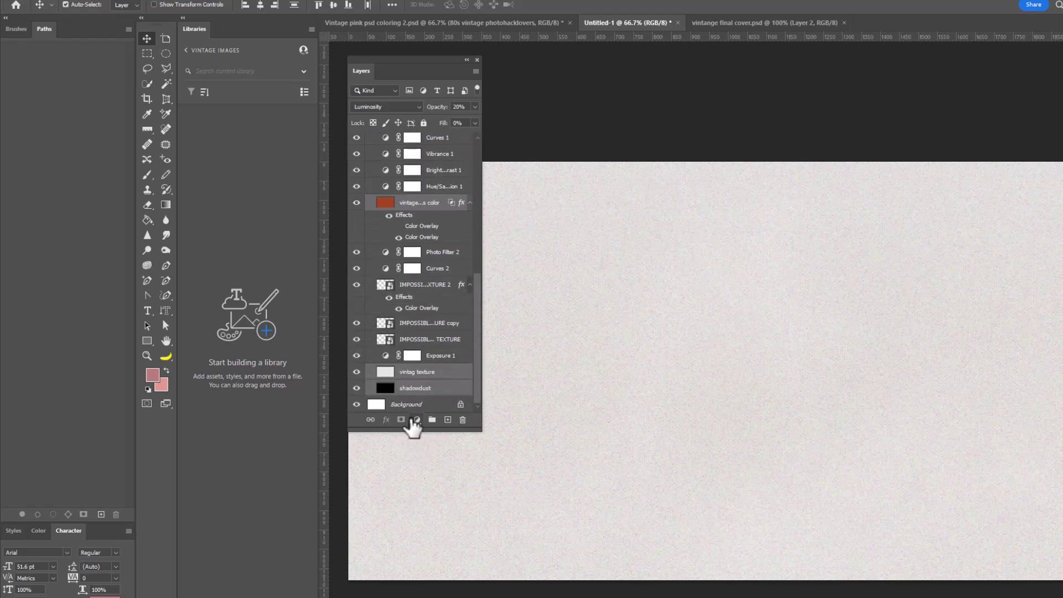
scroll(451, 170, "up", 8)
scroll(397, 186, "down", 1)
left_click(356, 274)
scroll(355, 276, "up", 2)
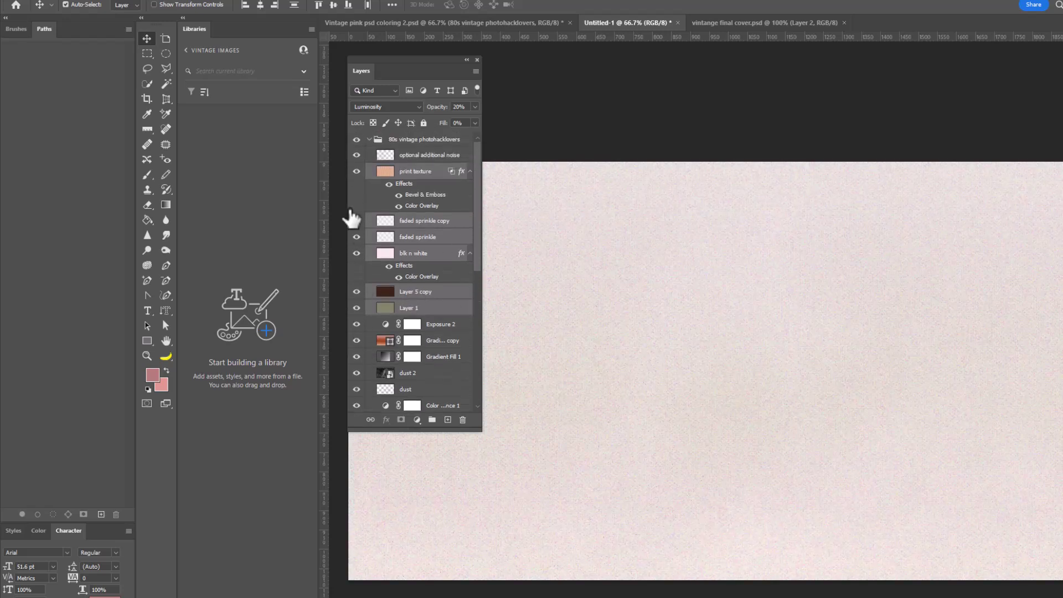
Step: Collapse the 80s vintage photohacklovers group and toggle its visibility to compare the canvas with and without the effect
left_click(370, 139)
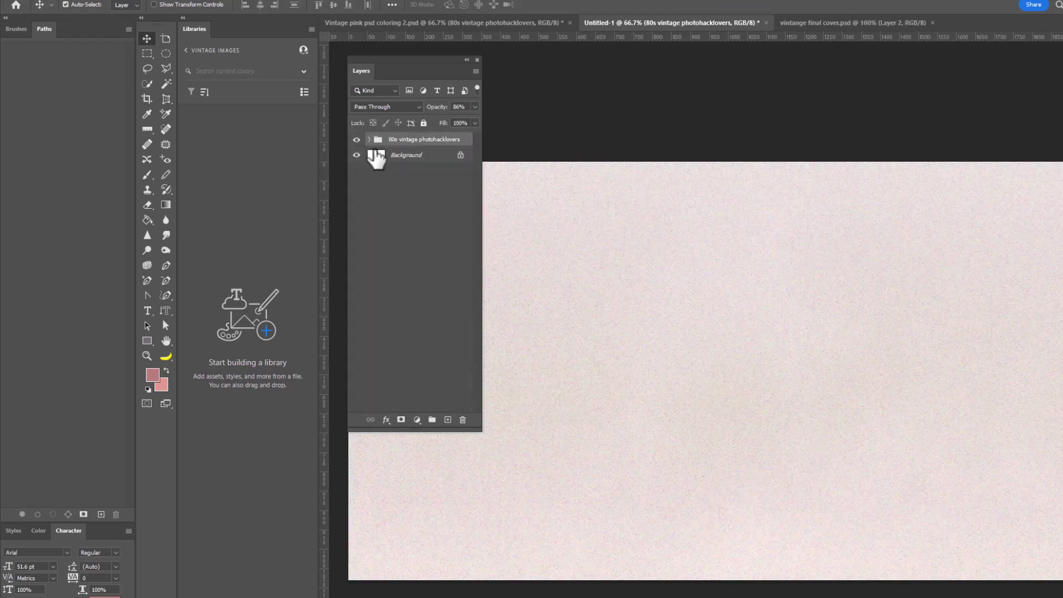
left_click(356, 139)
left_click(357, 140)
left_click(357, 140)
left_click(357, 139)
Step: Examine the layer stack in vintange final cover.psd and return to the Untitled-1 document
left_click(801, 20)
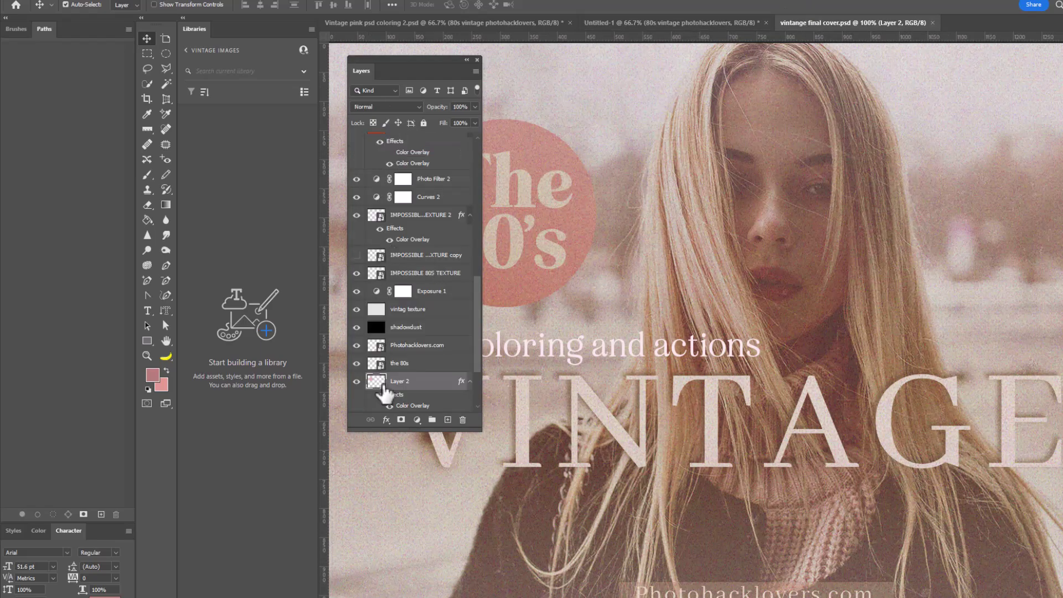
scroll(385, 358, "down", 3)
scroll(379, 229, "up", 6)
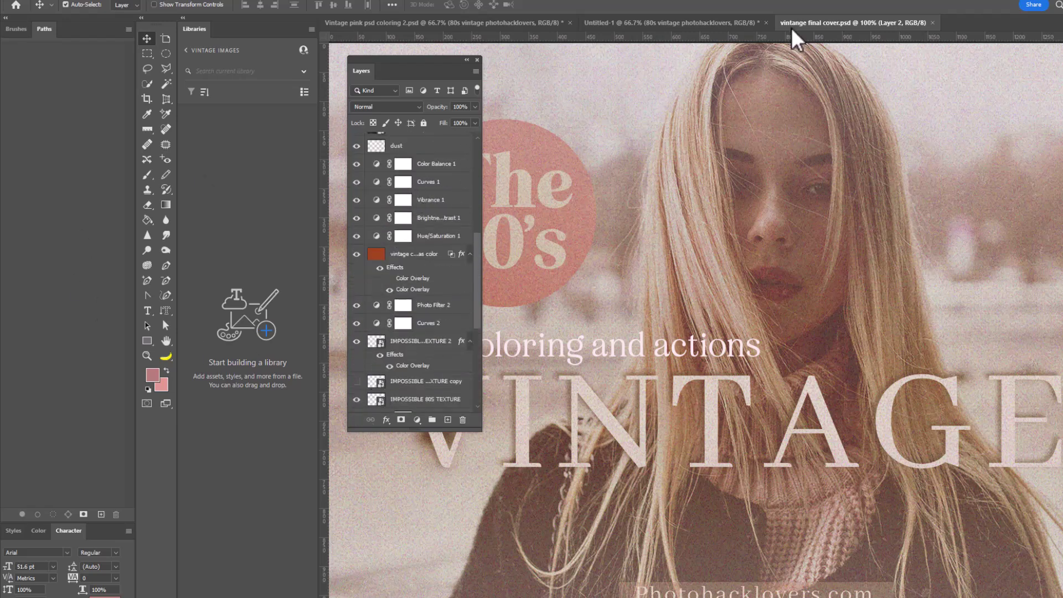
left_click(690, 23)
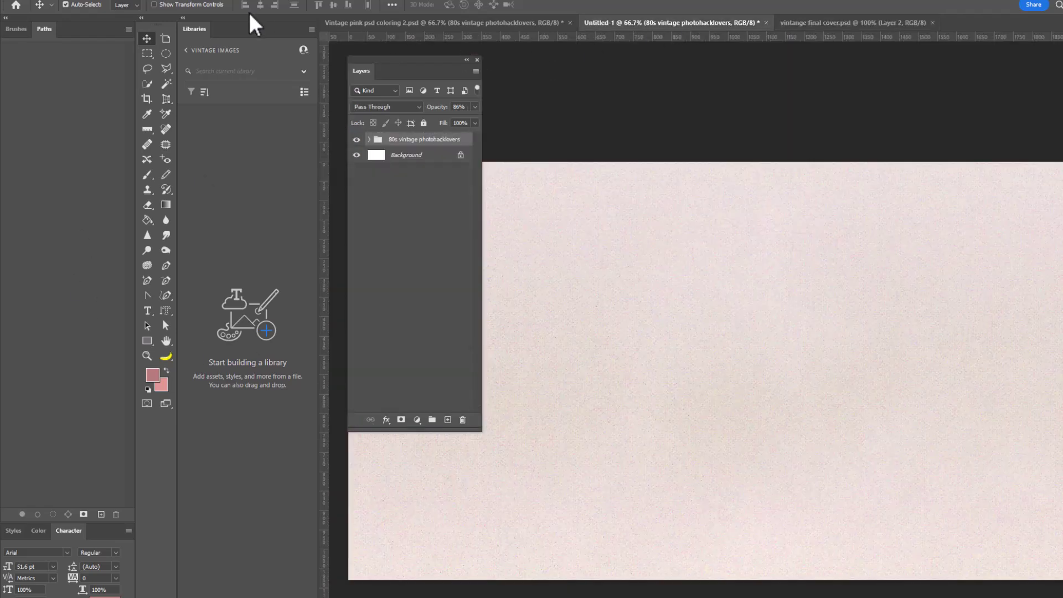
Step: Switch to Vintage pink psd coloring 2.psd and bulk upload the supported image files into the VINTAGE IMAGES library
left_click(362, 22)
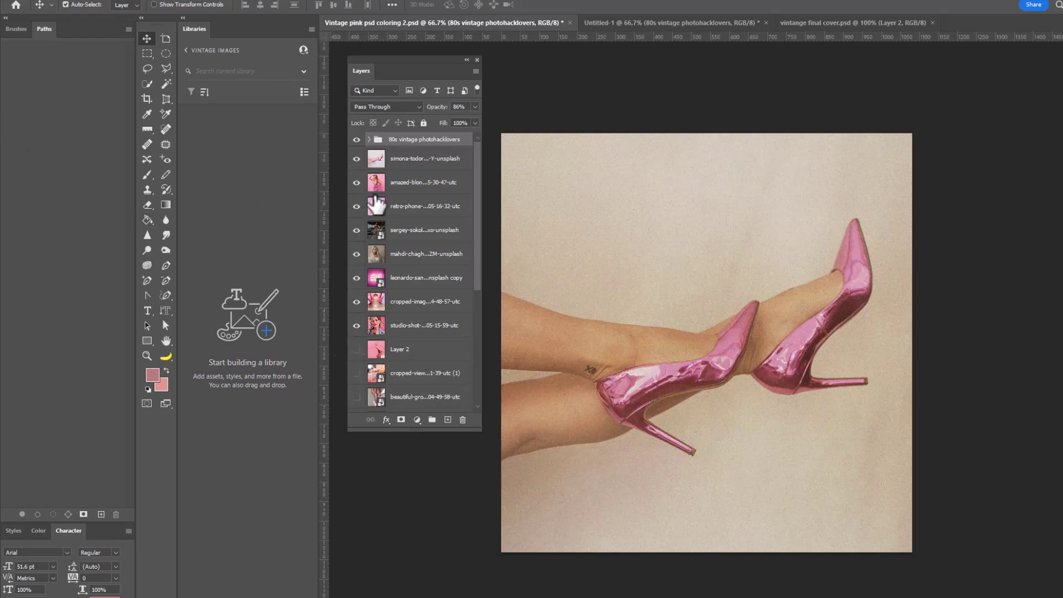
left_click(424, 159)
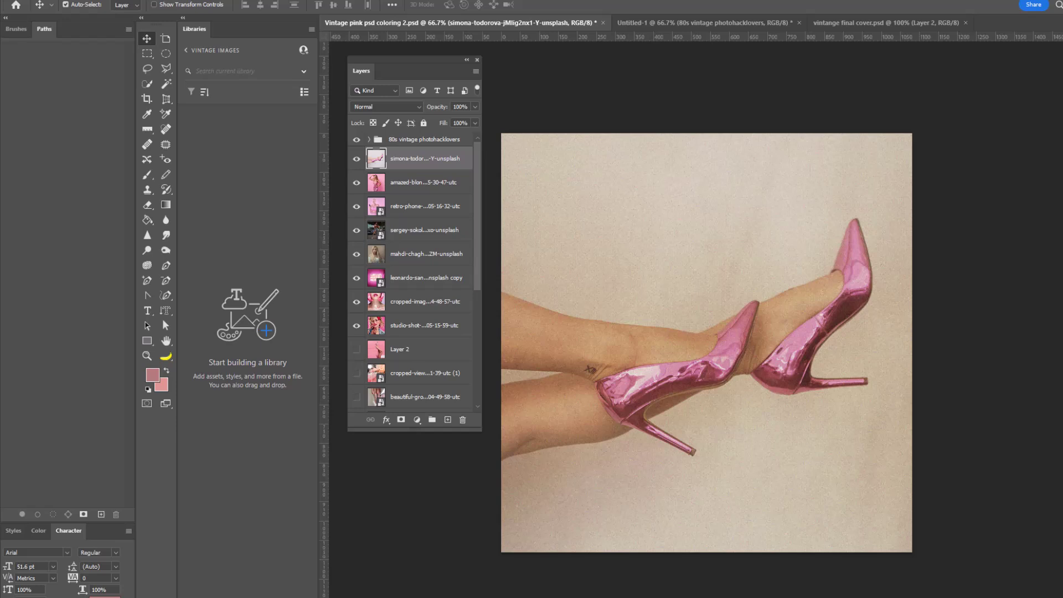
left_click_drag(2, 188, 267, 181)
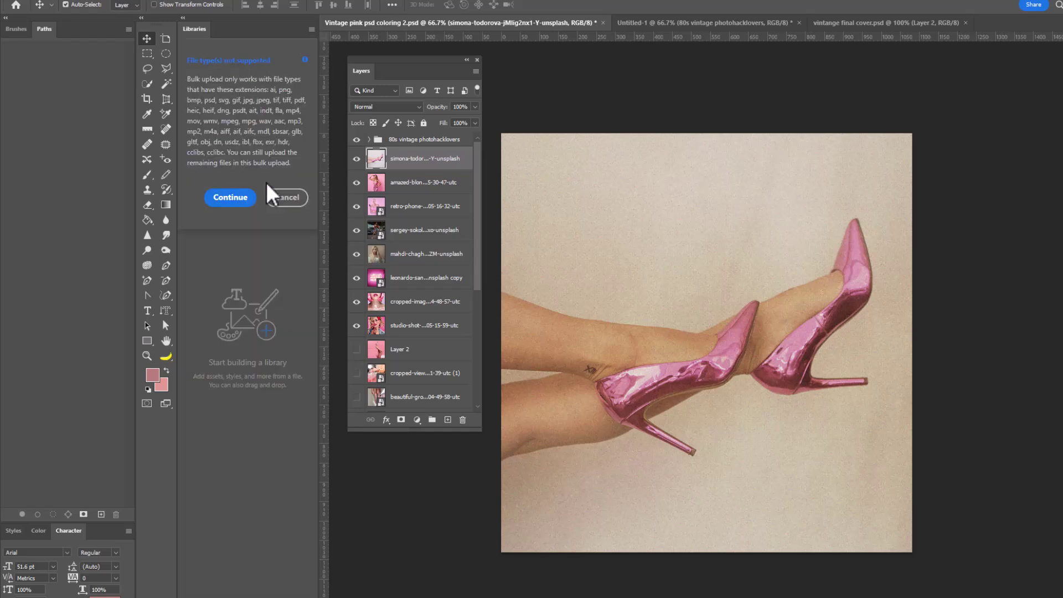
left_click(239, 201)
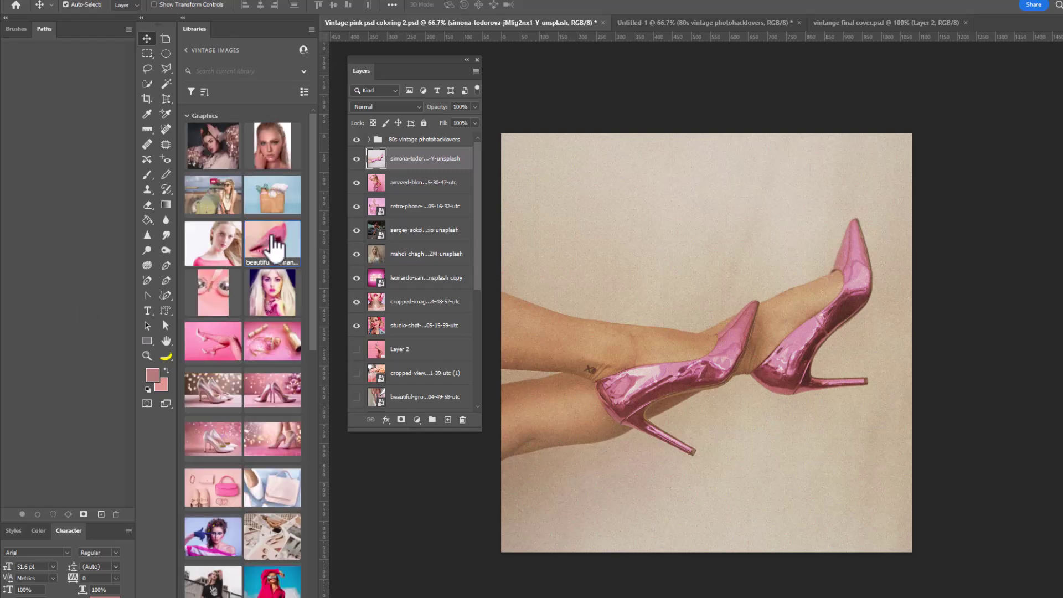
scroll(273, 237, "down", 5)
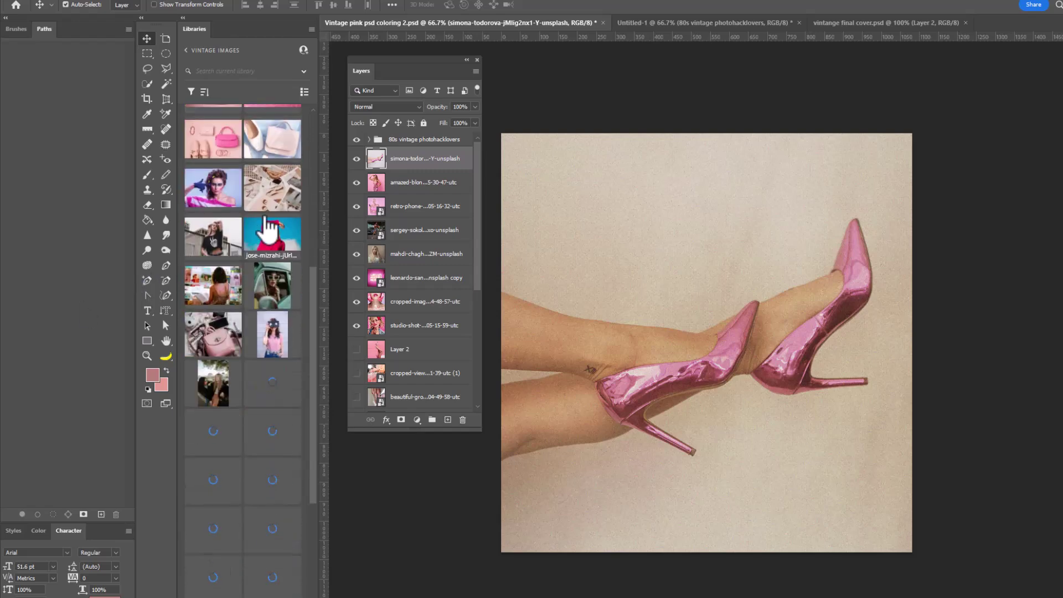
scroll(269, 228, "up", 5)
scroll(268, 228, "down", 5)
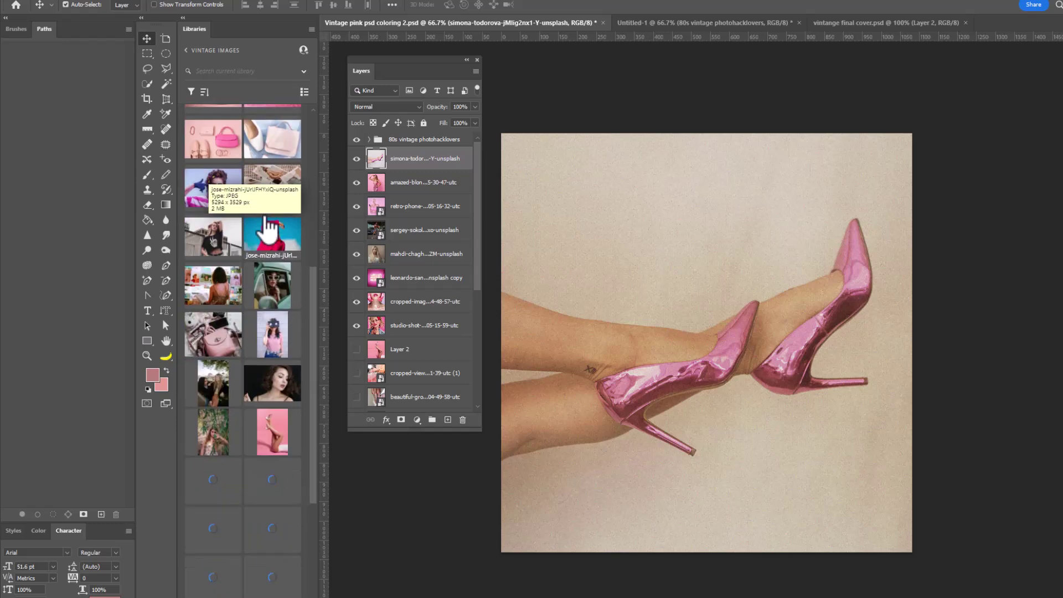
scroll(270, 228, "up", 4)
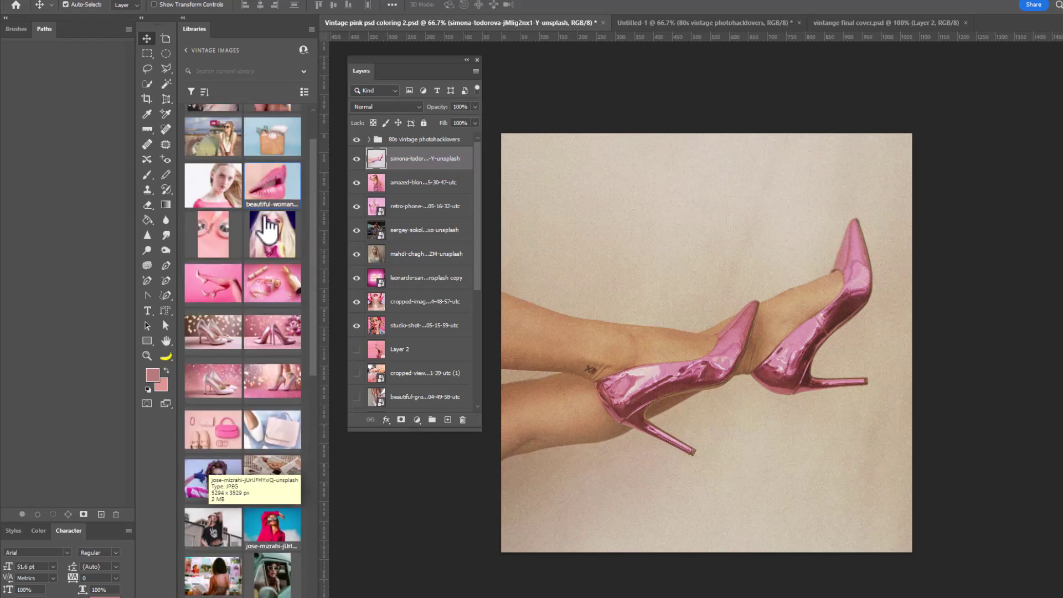
scroll(269, 228, "up", 1)
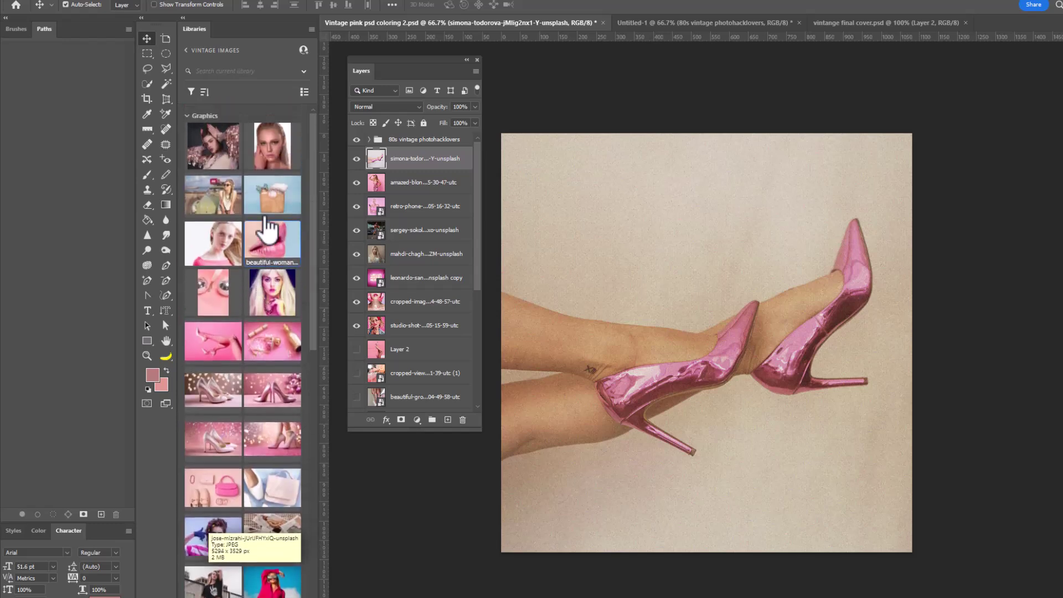
Step: Lock the 80s vintage photohacklovers group completely and select the pink heels photo layer directly below it
left_click(405, 141)
left_click(424, 122)
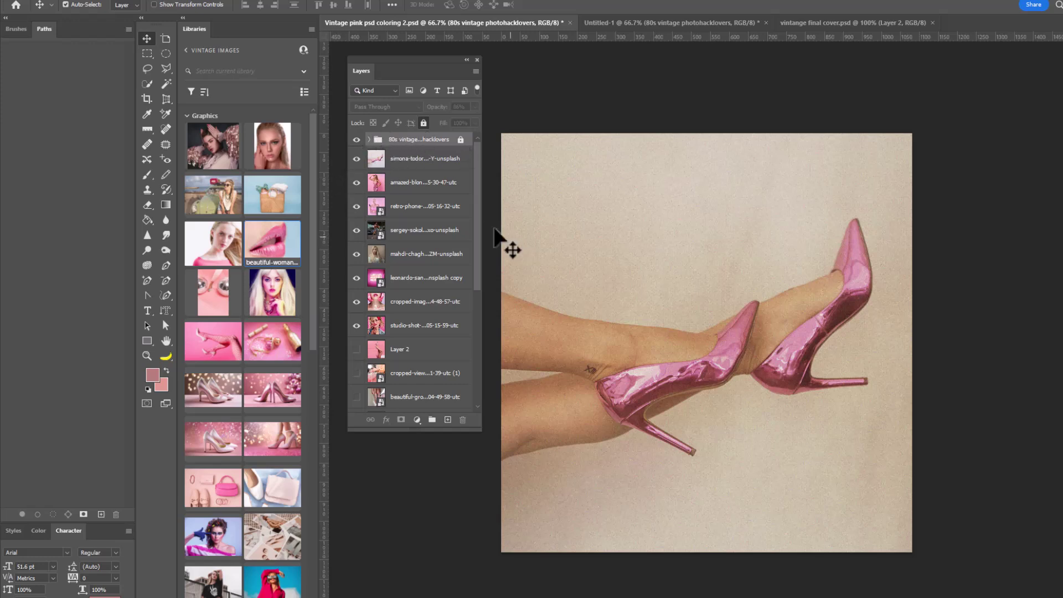
left_click(394, 160)
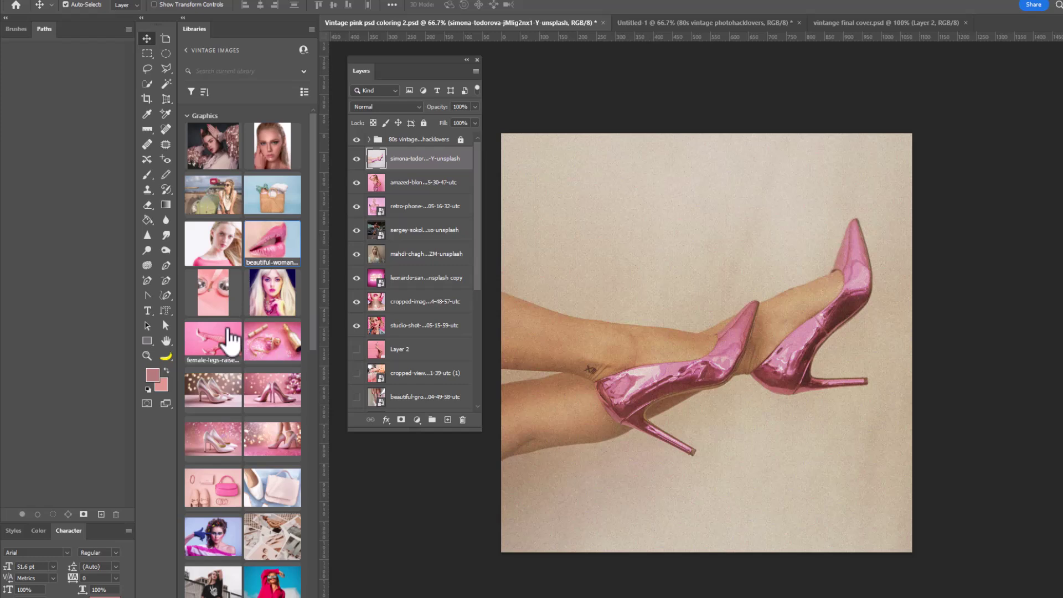
Step: Place the library's pink lips photo below the locked group and enlarge it to about 203% by 200% so it covers the canvas
left_click_drag(268, 250, 706, 266)
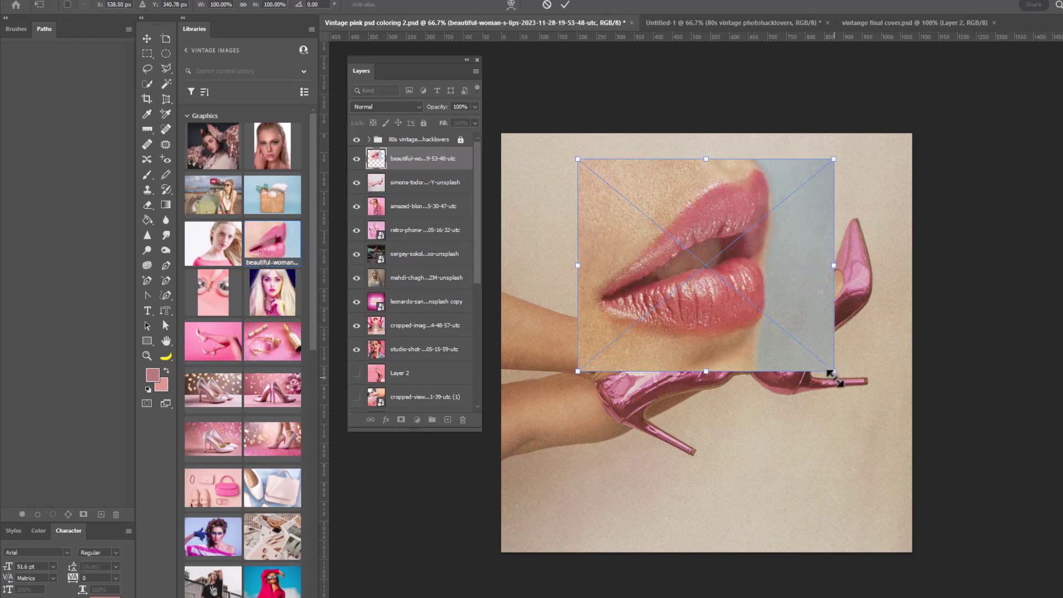
left_click_drag(830, 369, 982, 488)
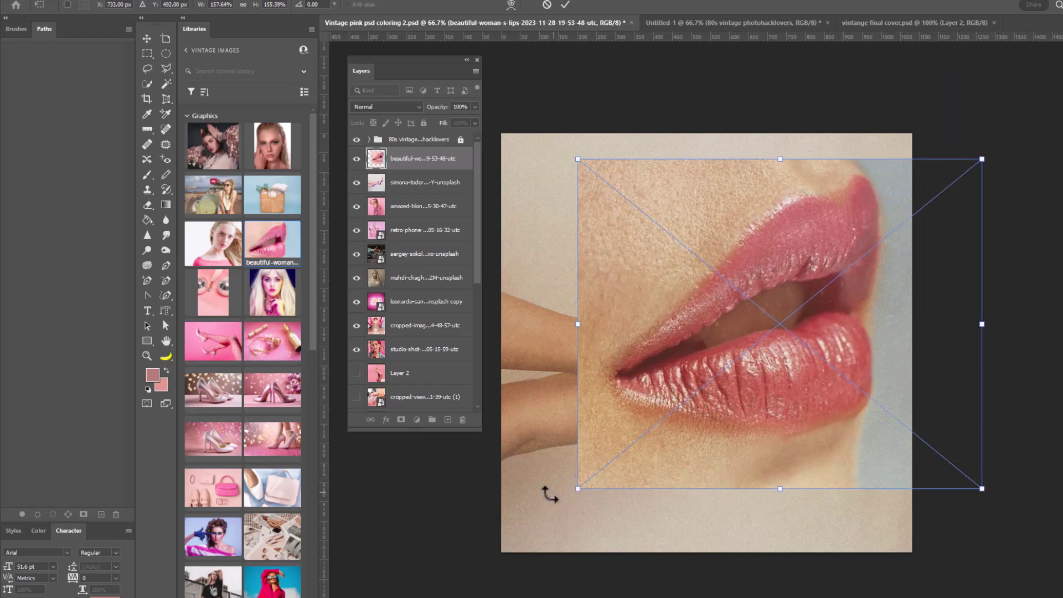
left_click_drag(575, 491, 496, 554)
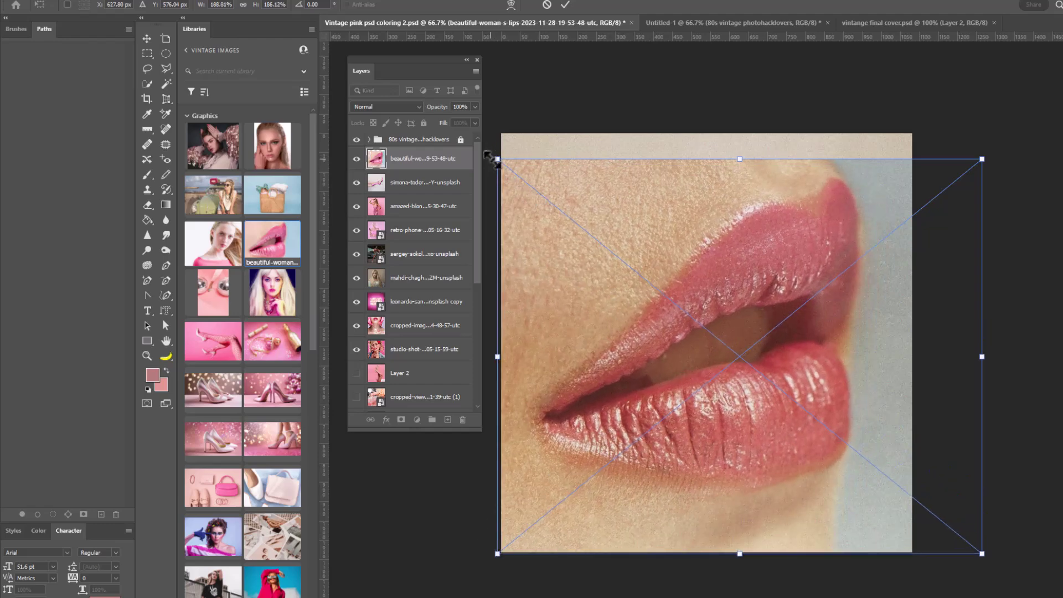
left_click_drag(495, 160, 466, 122)
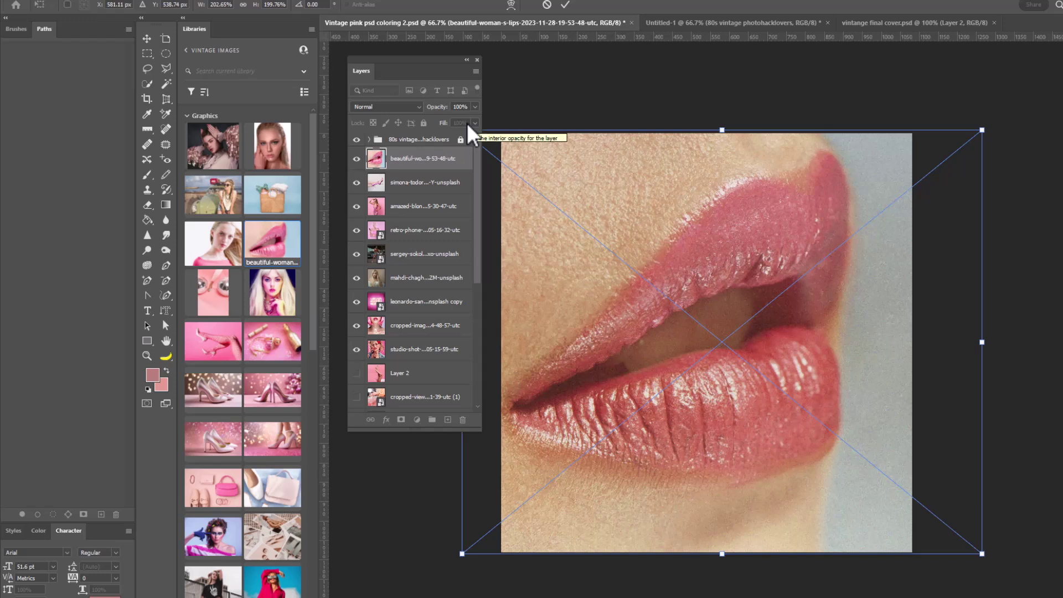
key("Return")
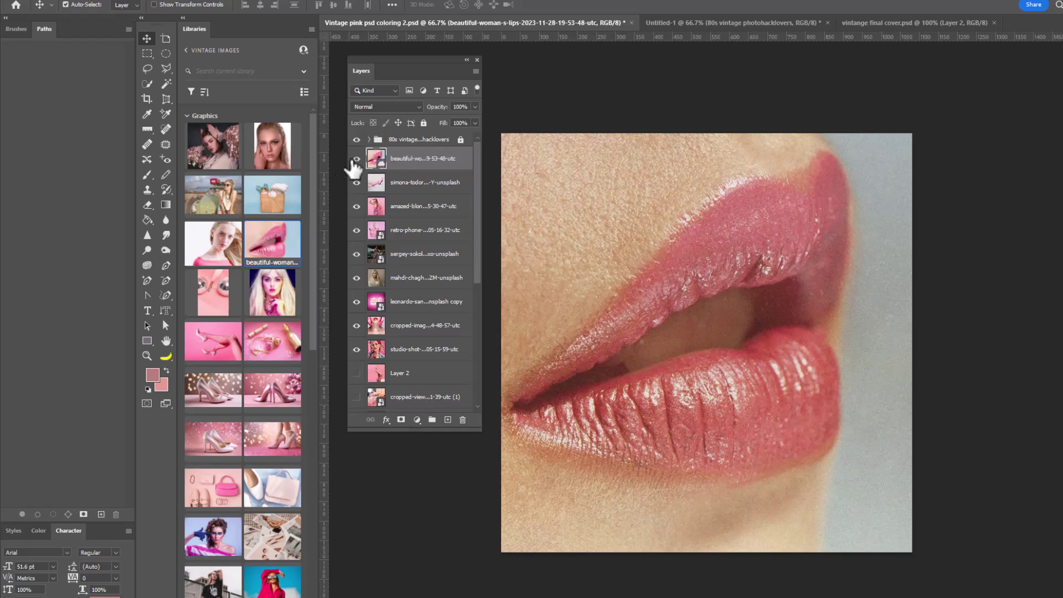
Step: Compare the lips photo with and without the 80s vintage photohacklovers group and rasterize the lips layer
left_click(357, 139)
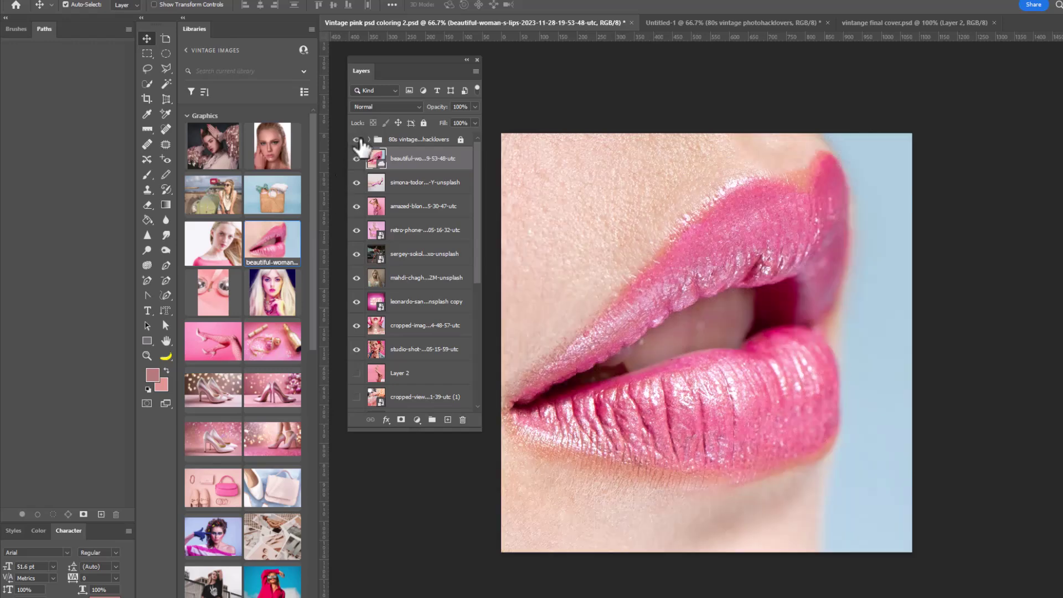
left_click(357, 139)
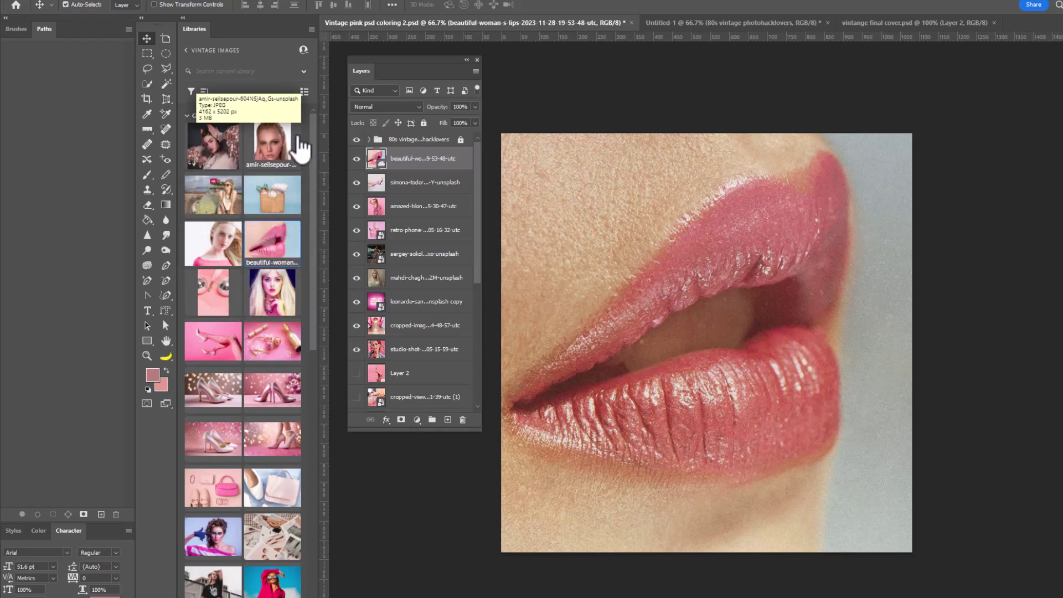
right_click(407, 164)
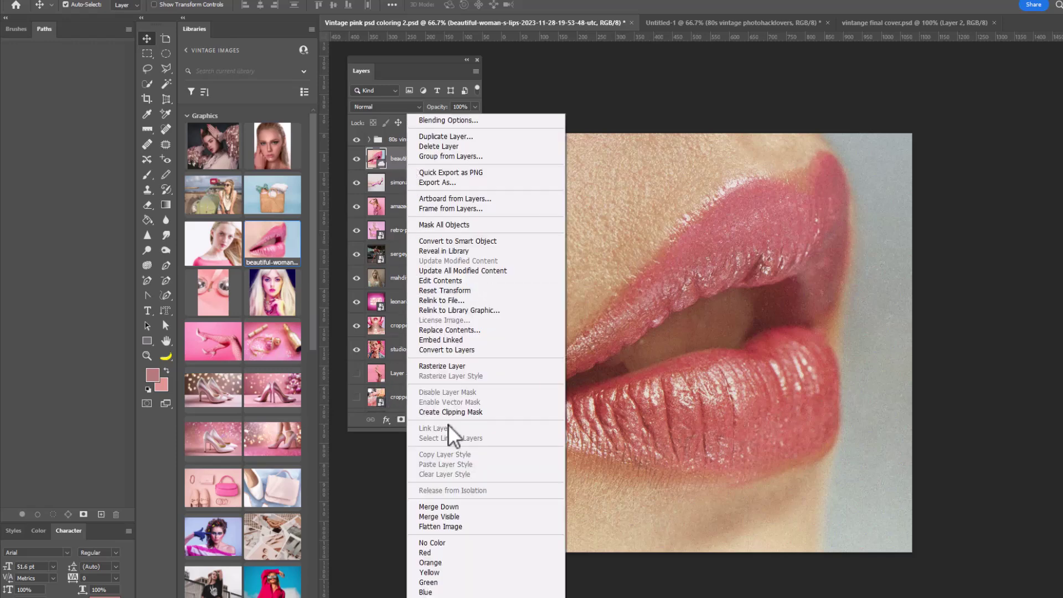
left_click(448, 366)
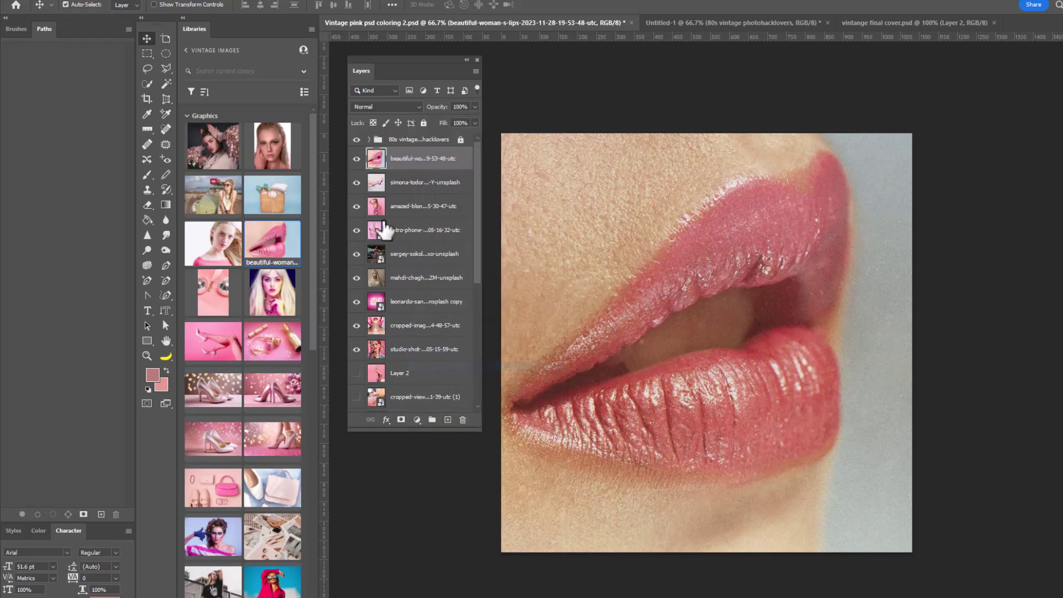
Step: Place the library's close-up portrait of the woman with slicked-back hair above the lips layer and stretch it to cover the canvas
left_click_drag(275, 147, 623, 341)
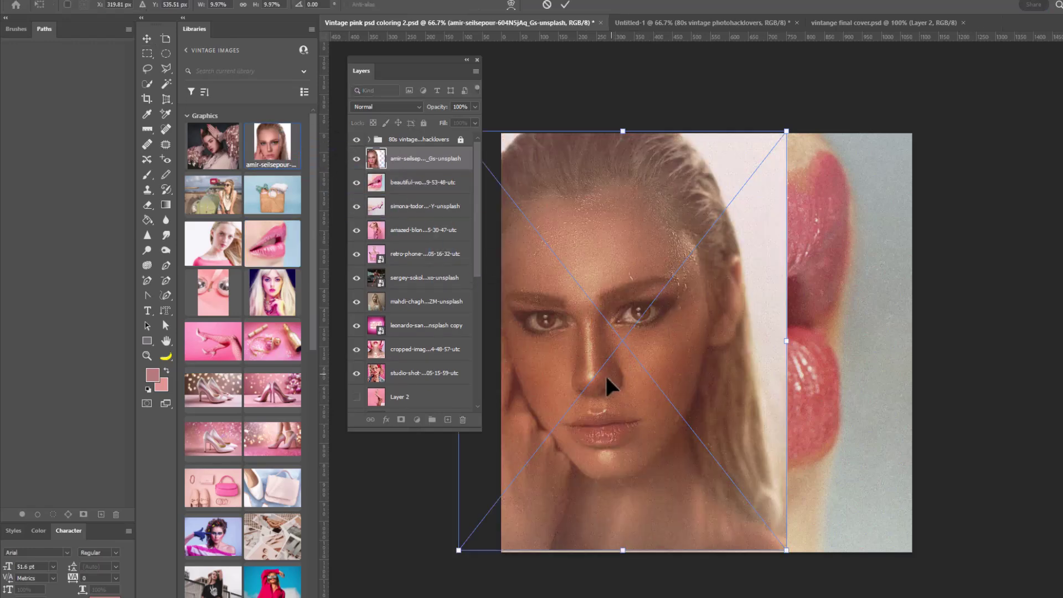
left_click_drag(748, 400, 749, 400)
left_click_drag(601, 360, 567, 360)
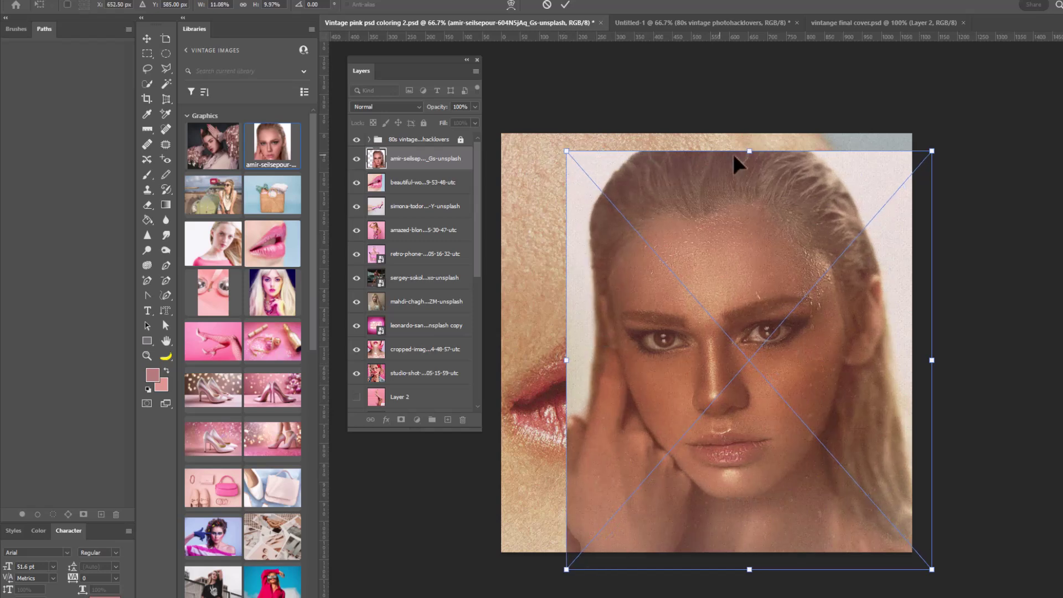
left_click_drag(745, 150, 754, 124)
left_click_drag(562, 353, 501, 348)
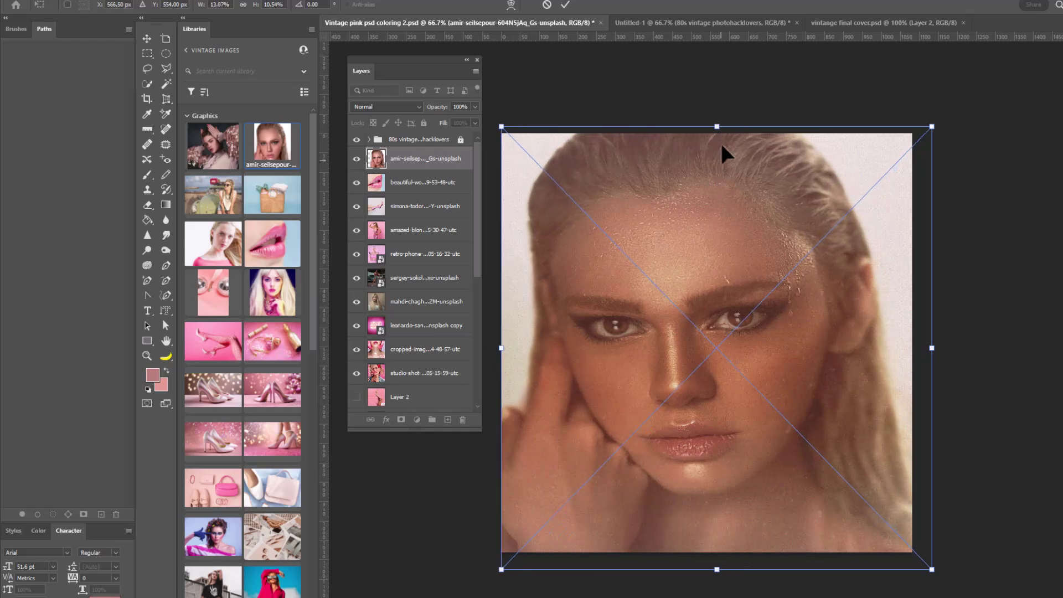
left_click_drag(720, 126, 733, 81)
left_click_drag(699, 231, 692, 248)
key("Return")
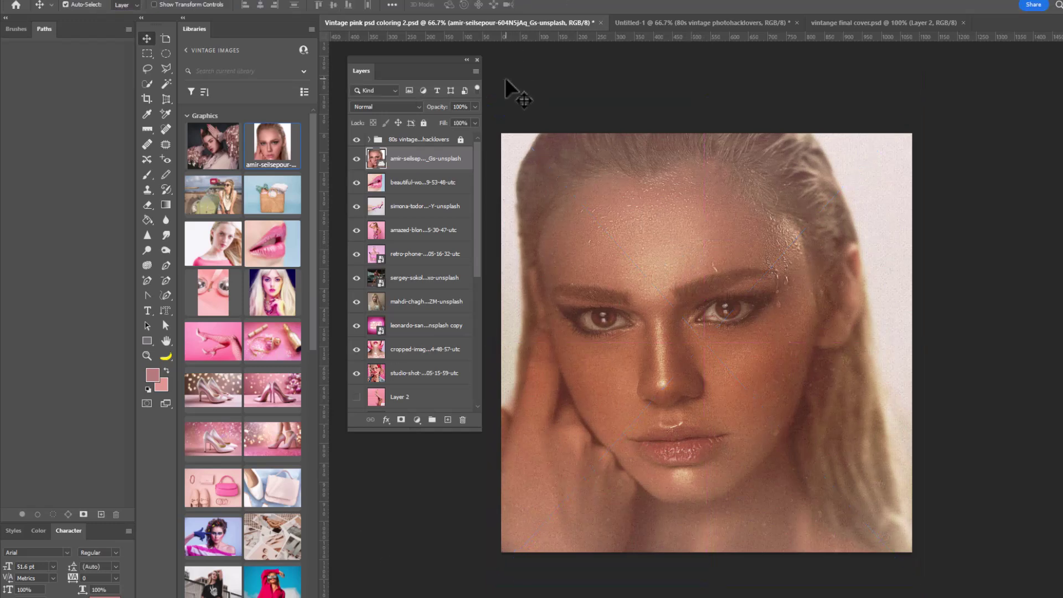
Step: Return to the Untitled-1 document and try docking the Layers panel beside Libraries
left_click(899, 21)
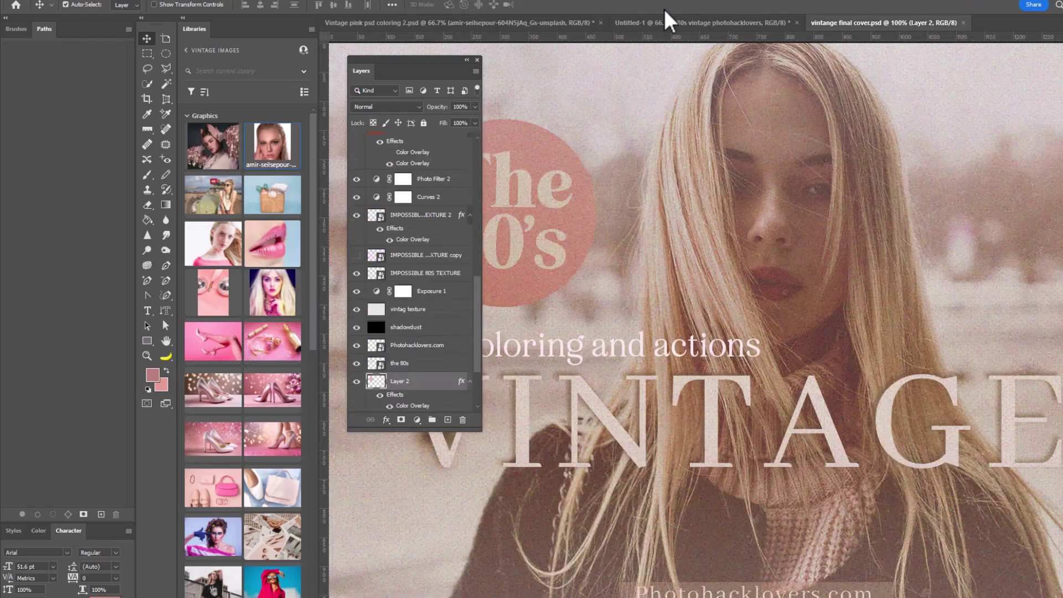
left_click(653, 19)
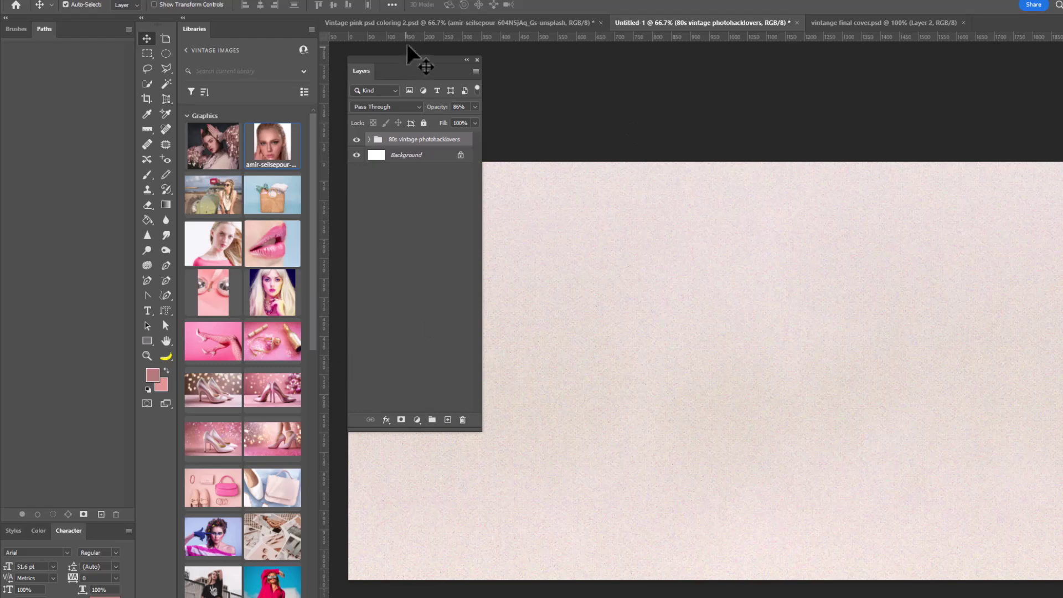
left_click_drag(402, 62, 236, 30)
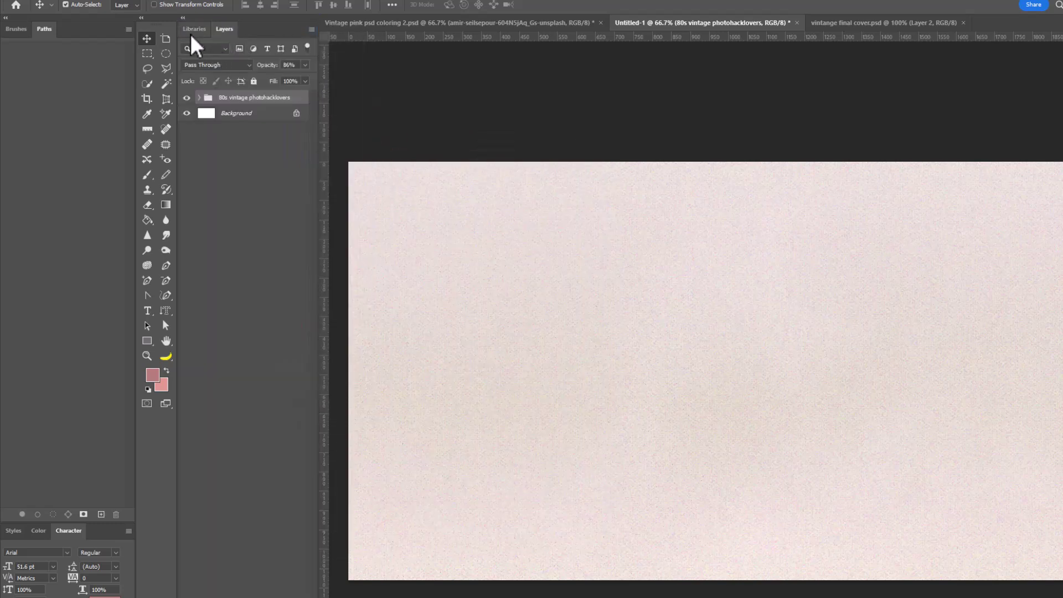
left_click_drag(237, 29, 394, 64)
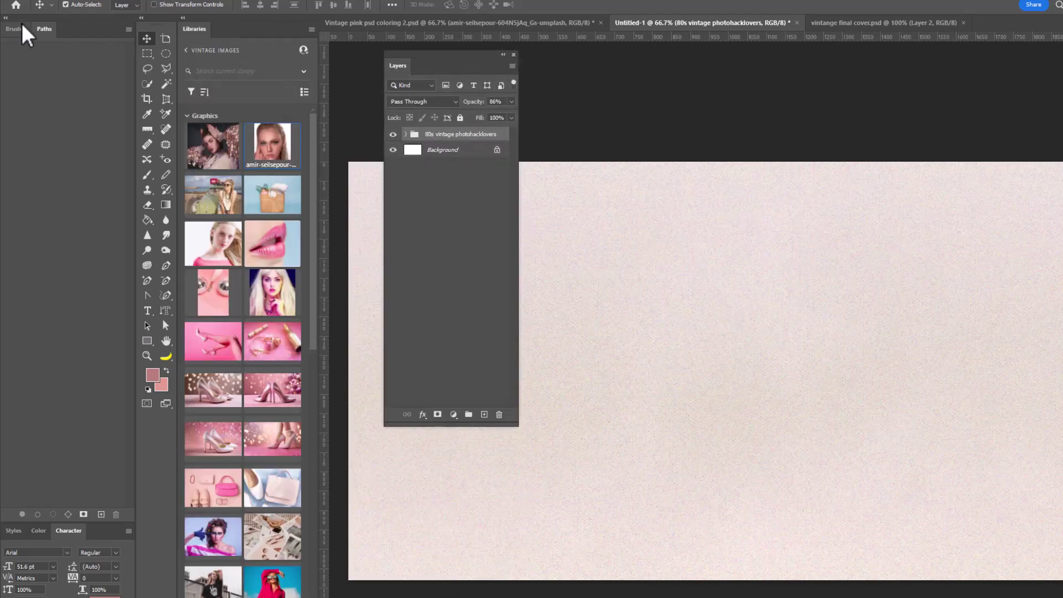
Step: Close the Brushes and Paths tab group and dock the Layers panel together with Styles, Color and Character
left_click(128, 29)
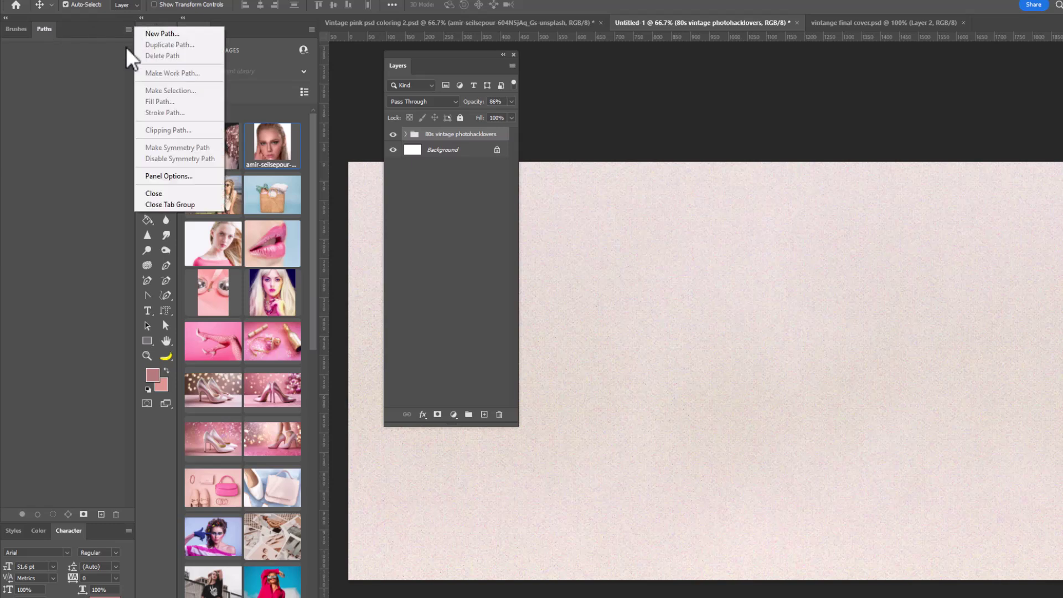
left_click(152, 203)
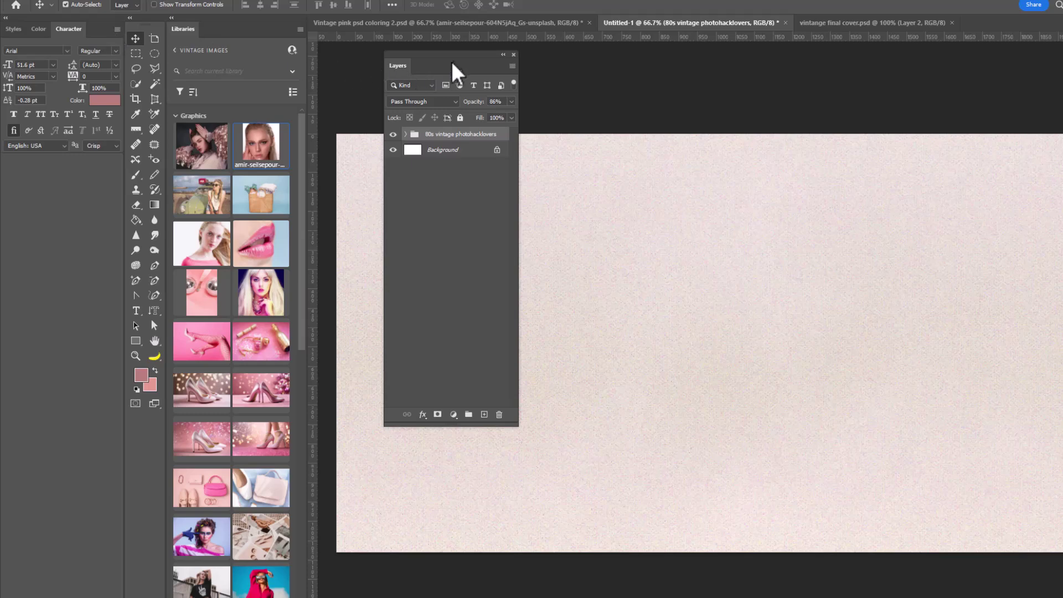
left_click_drag(419, 54, 118, 29)
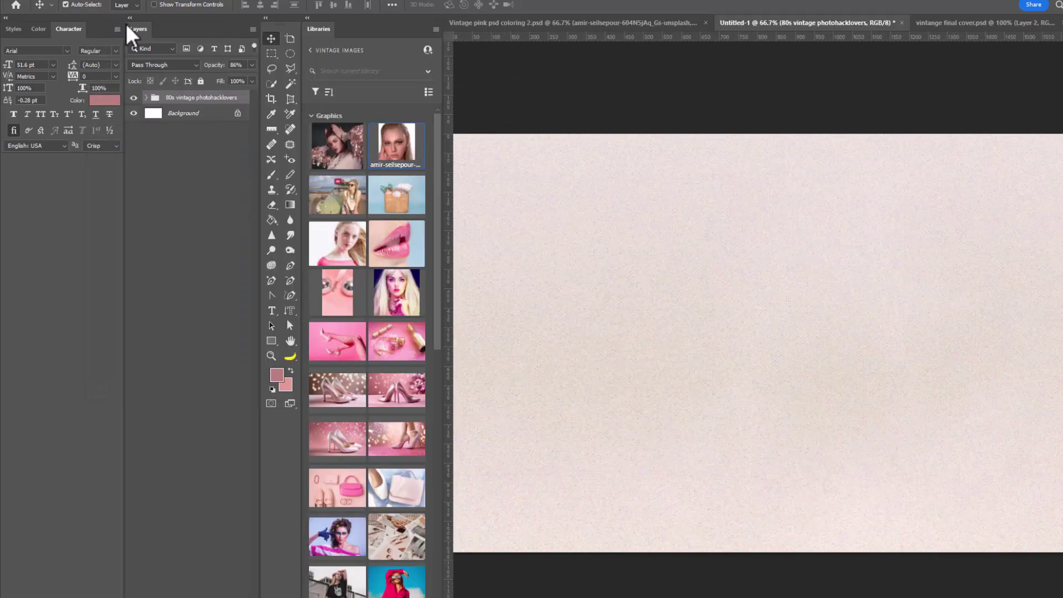
left_click_drag(141, 31, 89, 35)
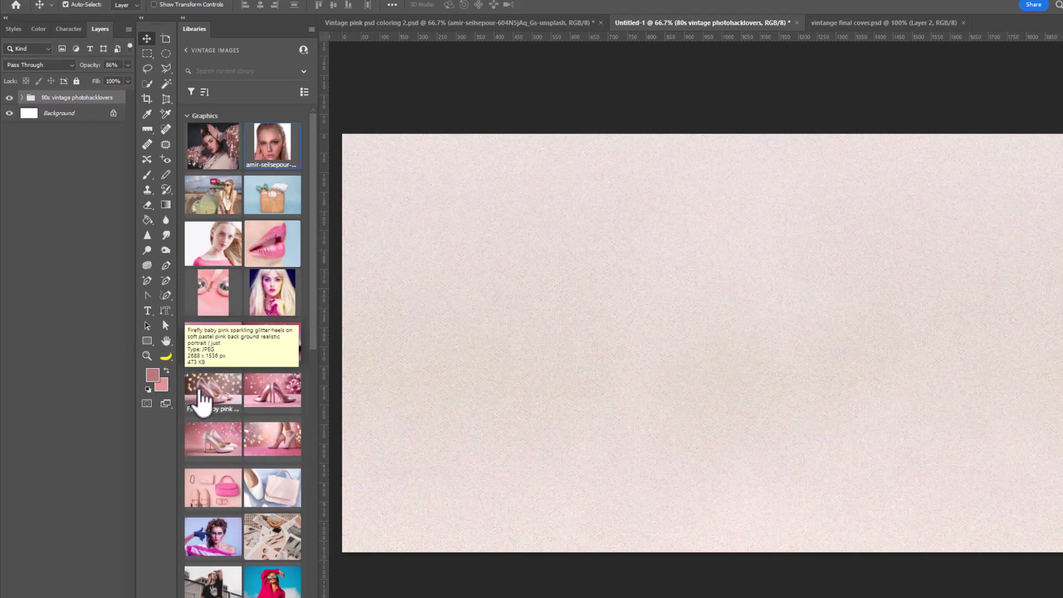
Step: Place the Firefly baby pink sparkling glitter heels image below the 80s vintage group and scale it to about 34.6% by 34.9% to fill the canvas
left_click_drag(204, 403, 55, 114)
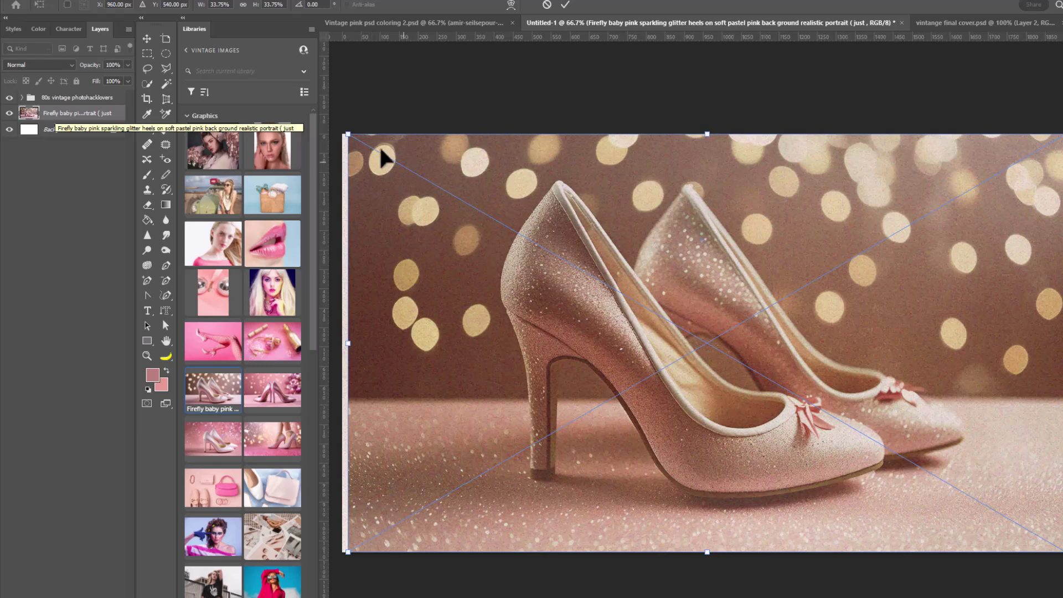
left_click_drag(348, 134, 337, 122)
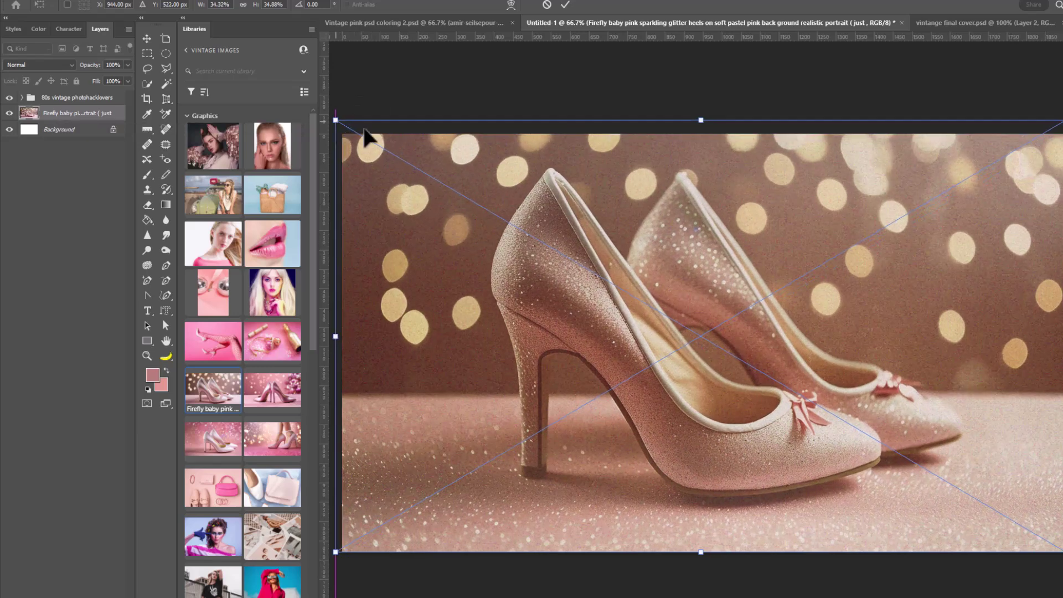
left_click_drag(1057, 336, 1062, 336)
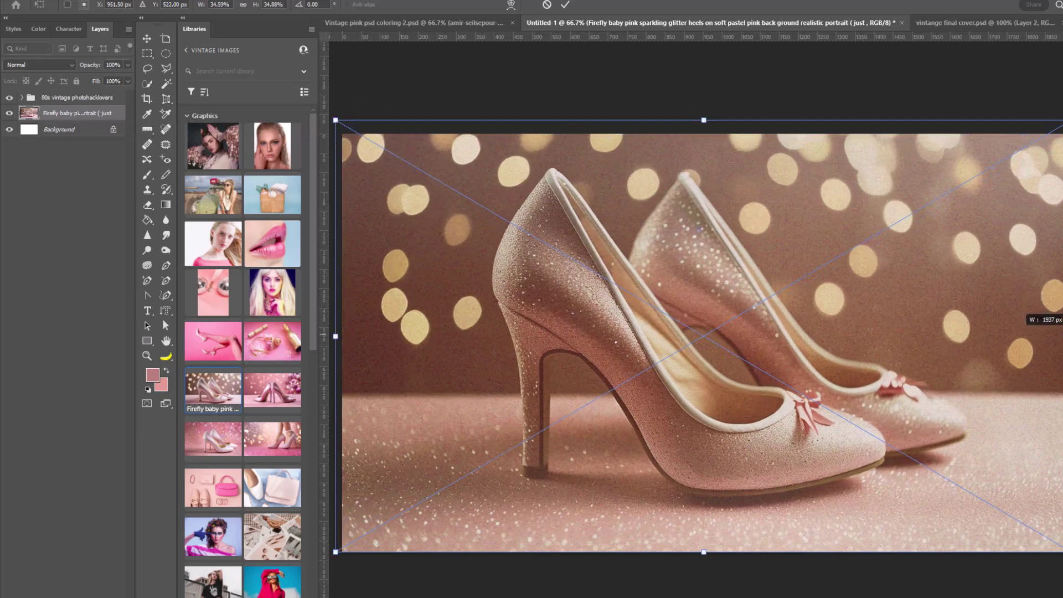
key("Return")
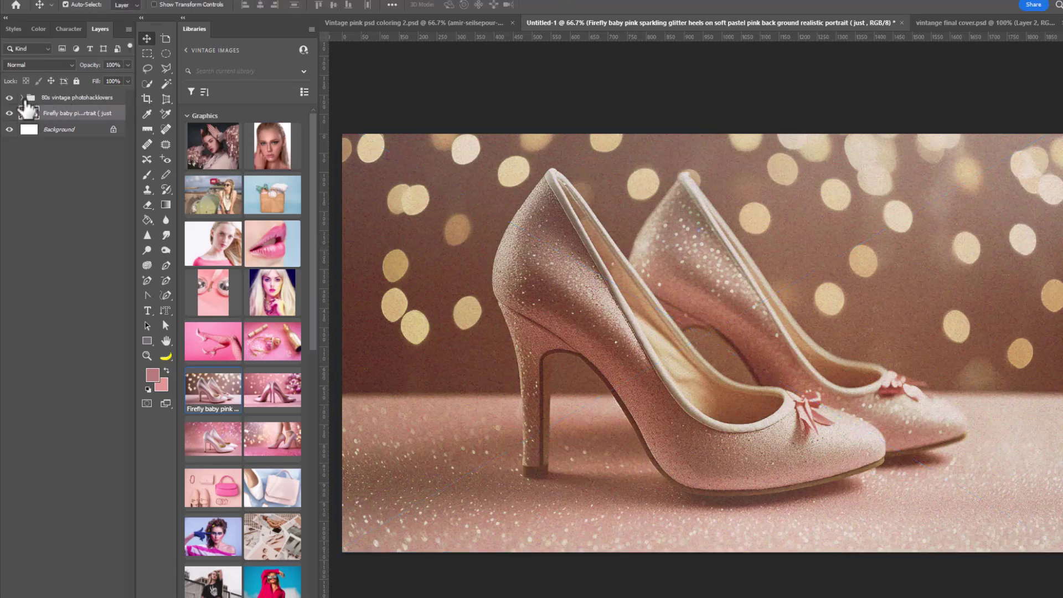
Step: Compare the heels photo with and without the 80s vintage group, and lock the group
left_click(10, 98)
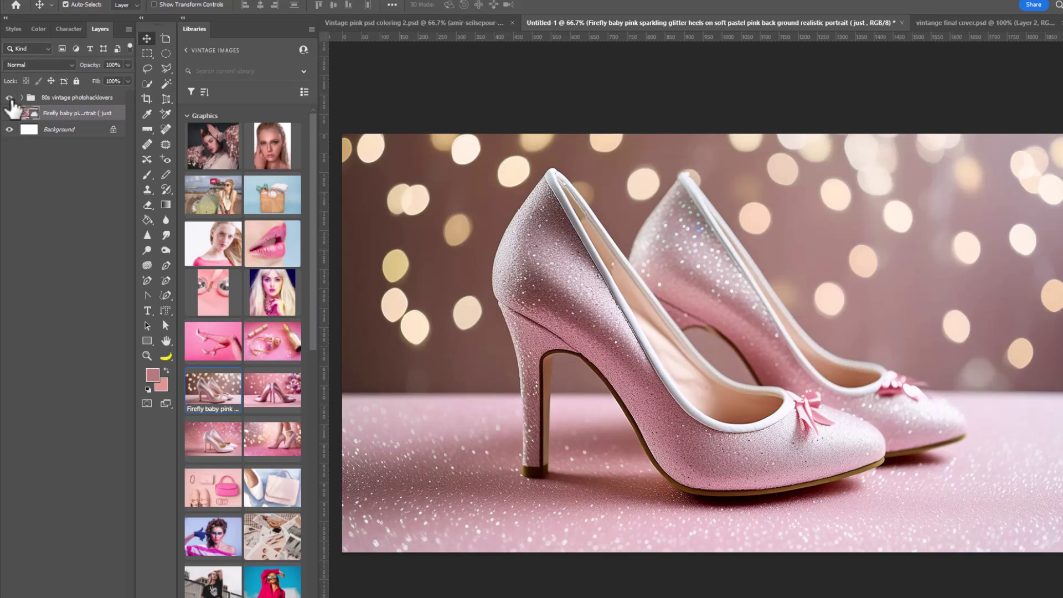
left_click(10, 98)
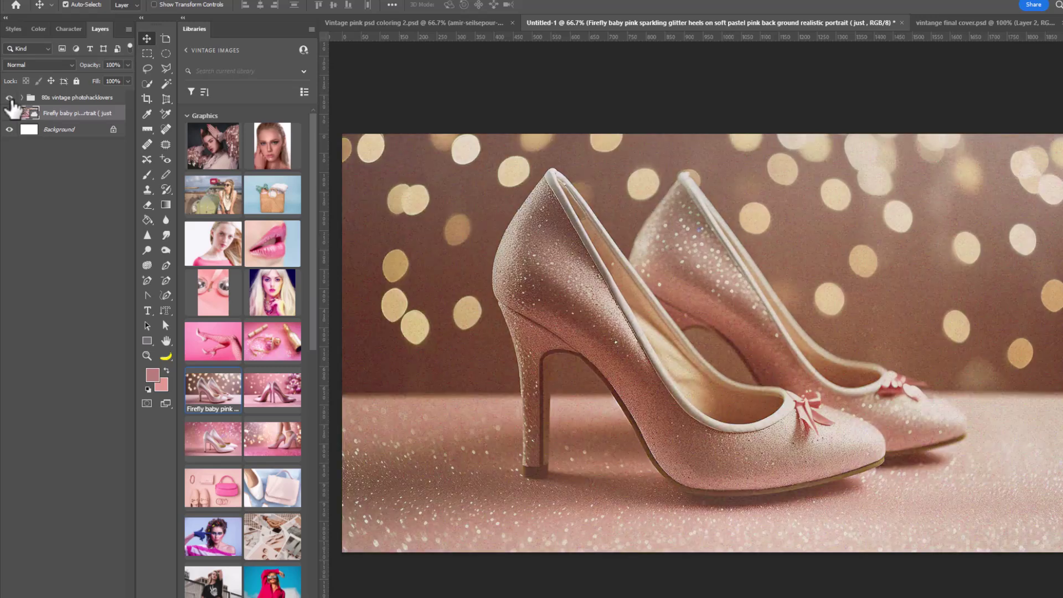
left_click(66, 98)
left_click(76, 81)
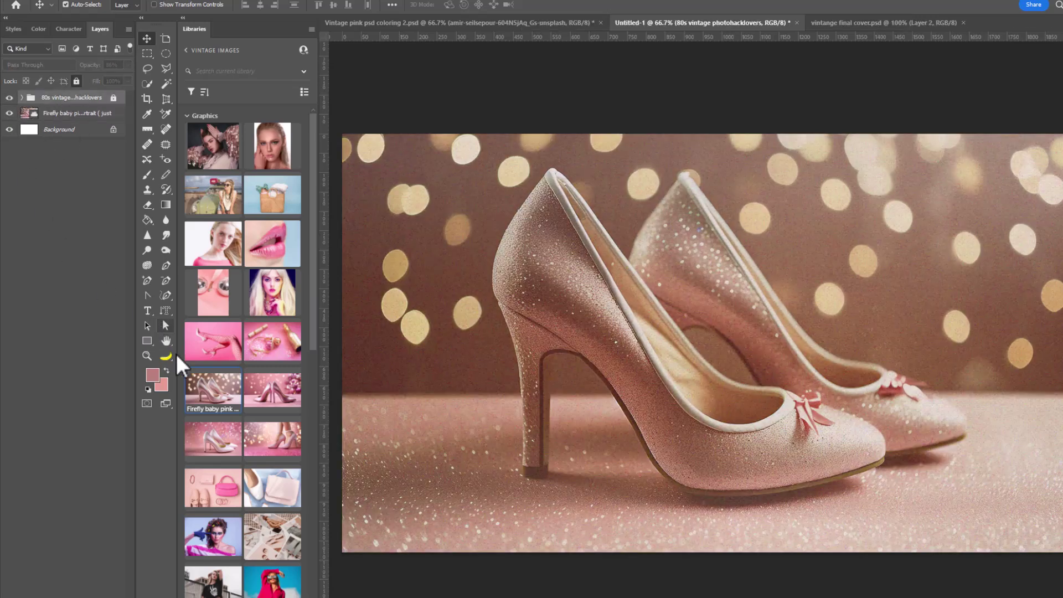
Step: Place the library's pink photo of raised legs in fishnets above the glitter heels layer and enlarge it to cover the canvas
scroll(208, 388, "down", 1)
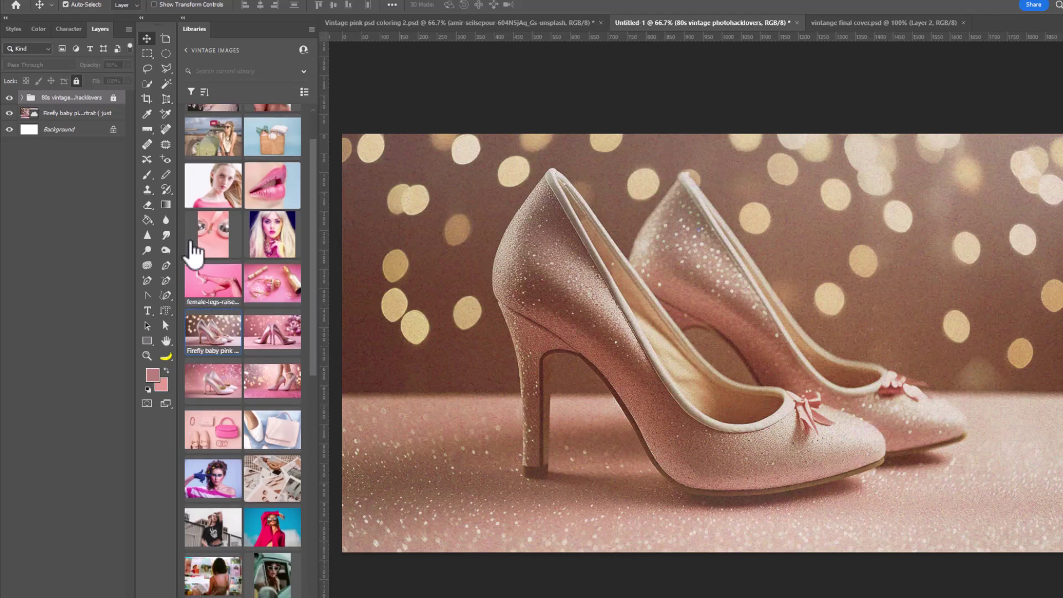
left_click(83, 114)
left_click_drag(205, 295, 757, 345)
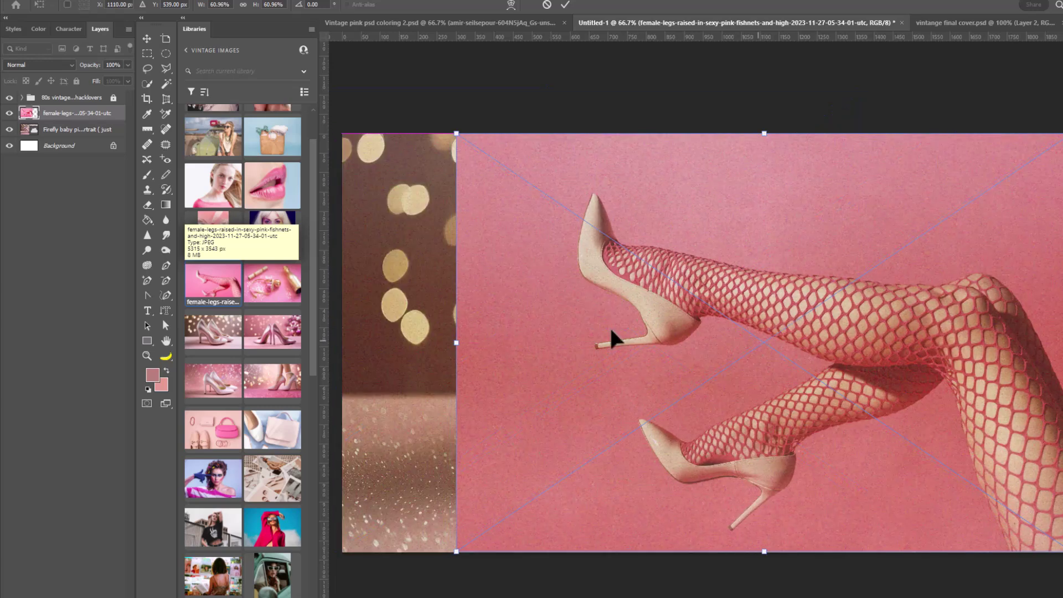
left_click_drag(458, 134, 333, 92)
key("Return")
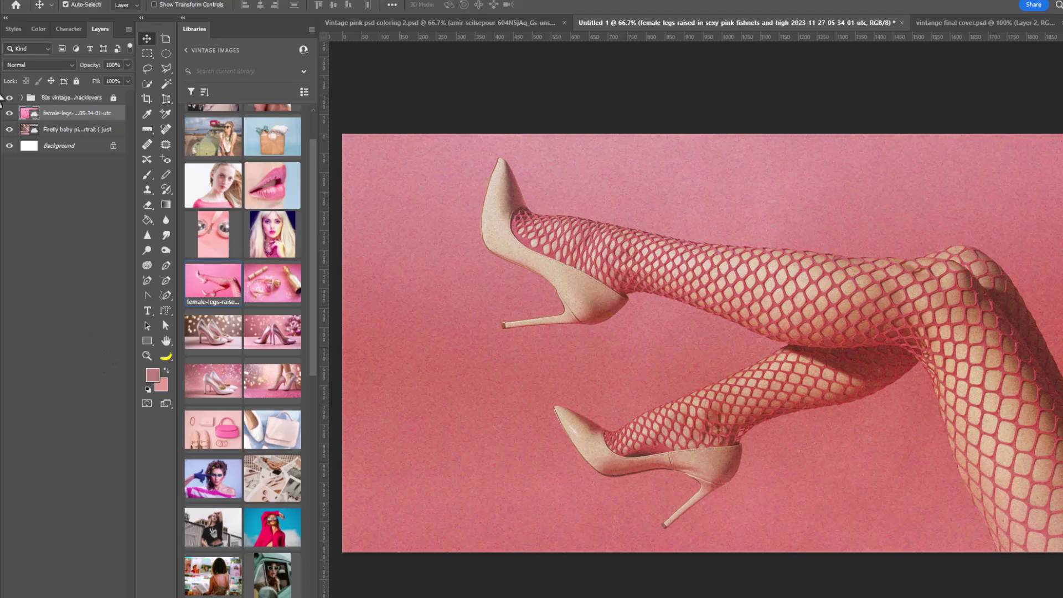
Step: Compare the legs photo with the heels photo beneath it, and check it with the 80s vintage group hidden and shown
left_click(10, 113)
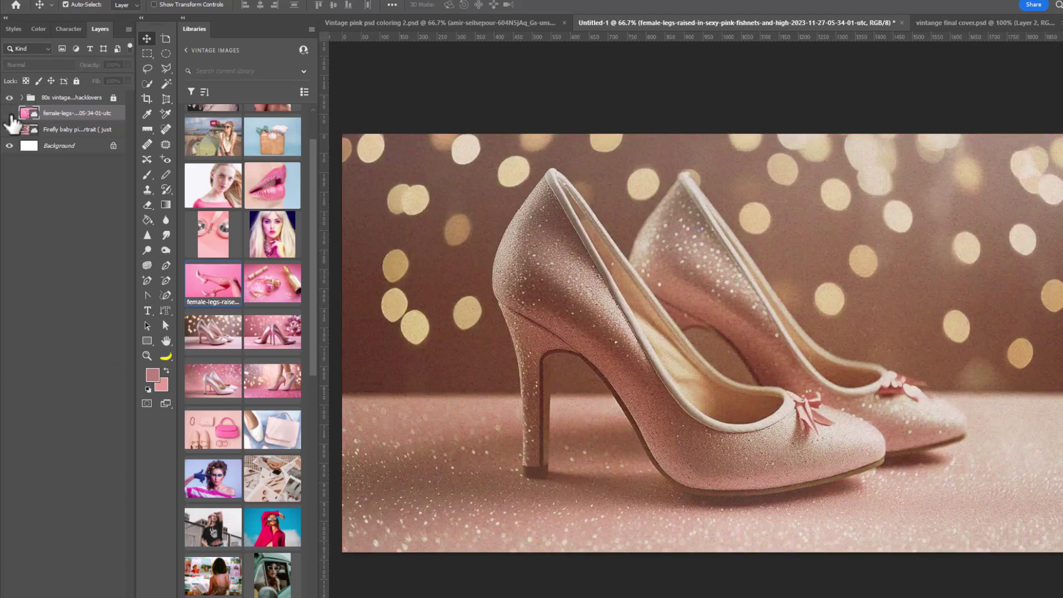
left_click(9, 112)
left_click(10, 129)
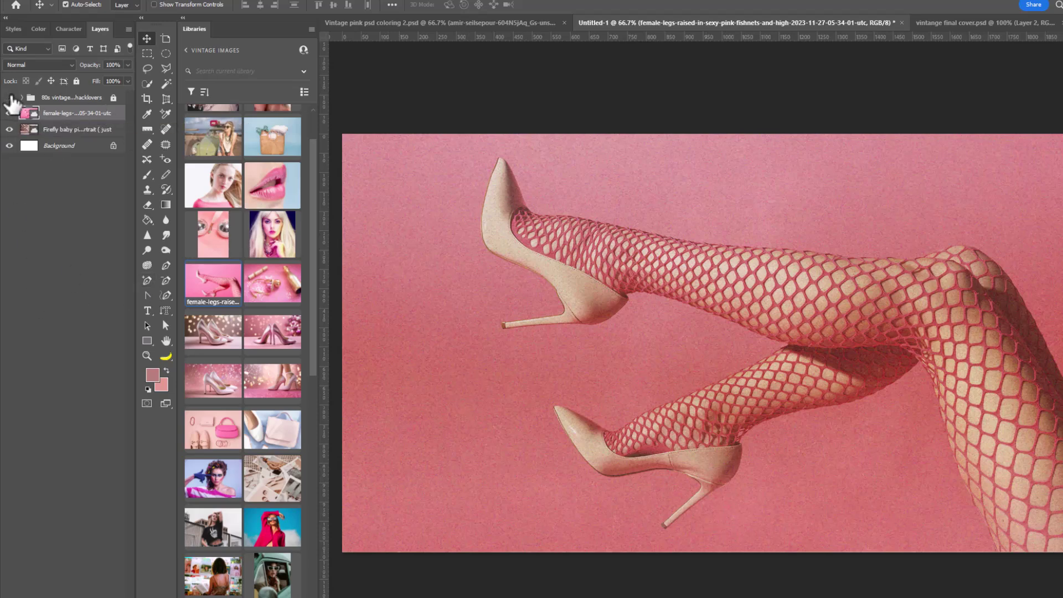
left_click(9, 98)
left_click(10, 98)
Step: Rasterize the legs layer and adjust its Reds using Selective Color, with Cyan +20 and Magenta -46 and the Absolute method
right_click(95, 117)
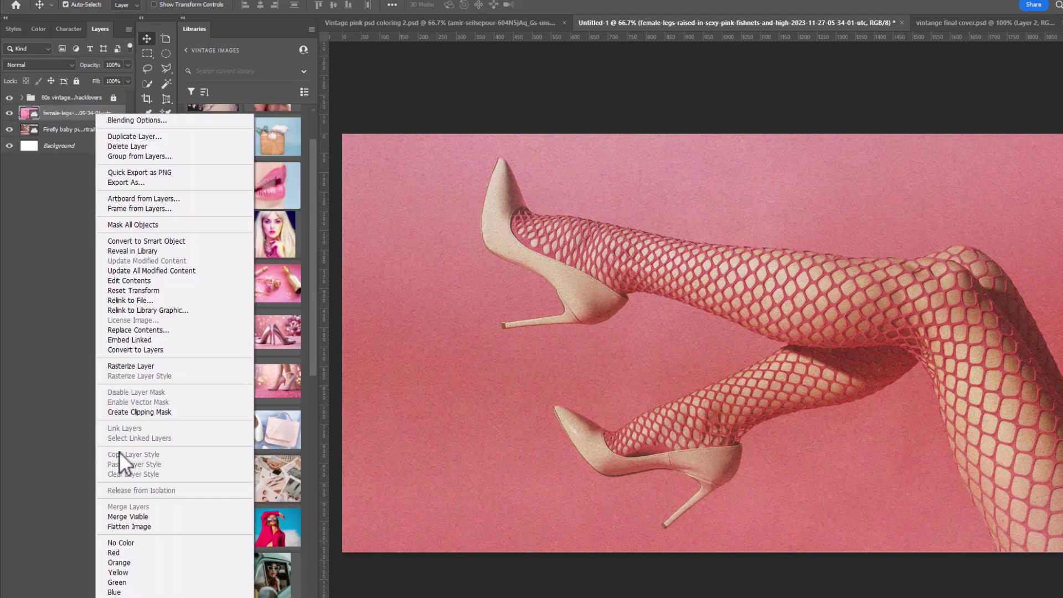
left_click(138, 365)
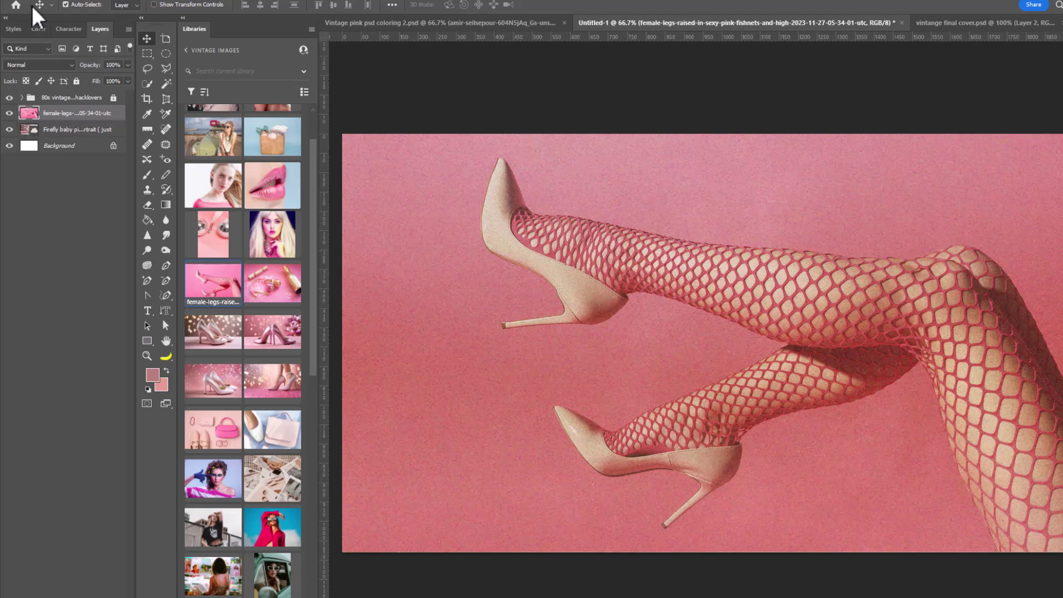
left_click(61, 1)
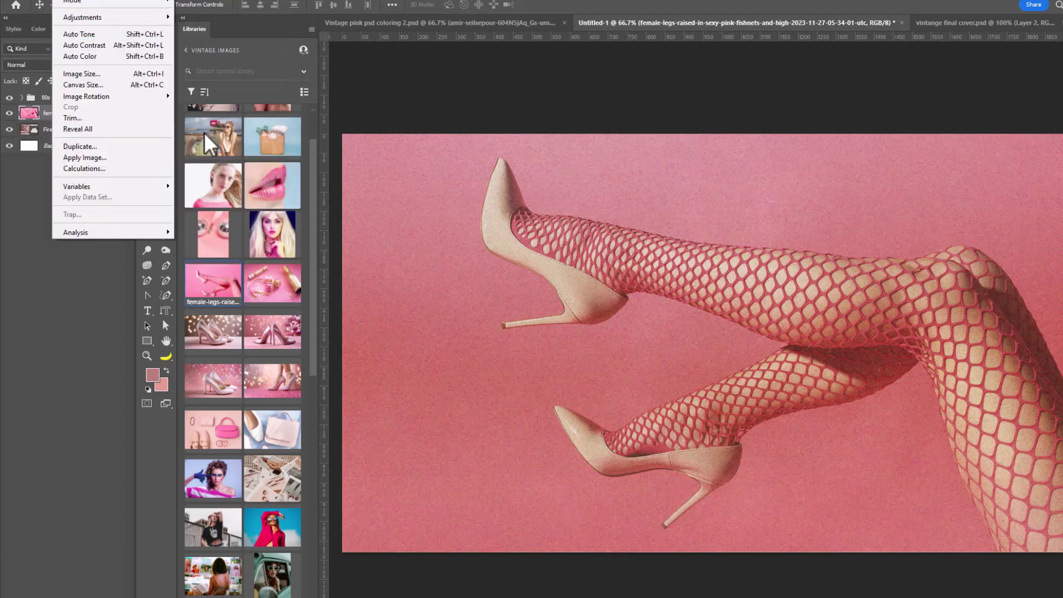
mouse_move(95, 19)
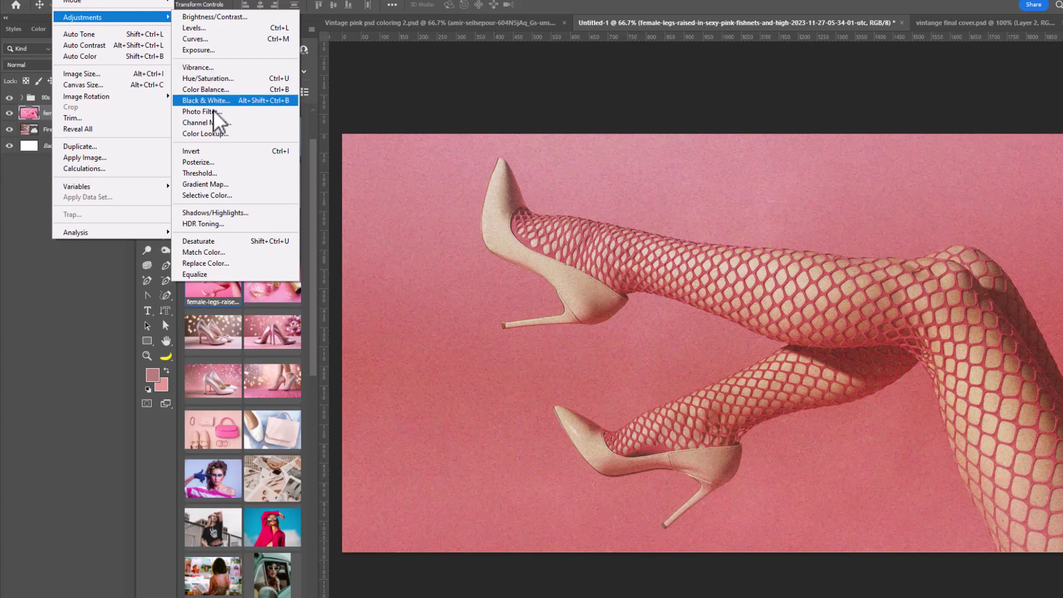
left_click(206, 196)
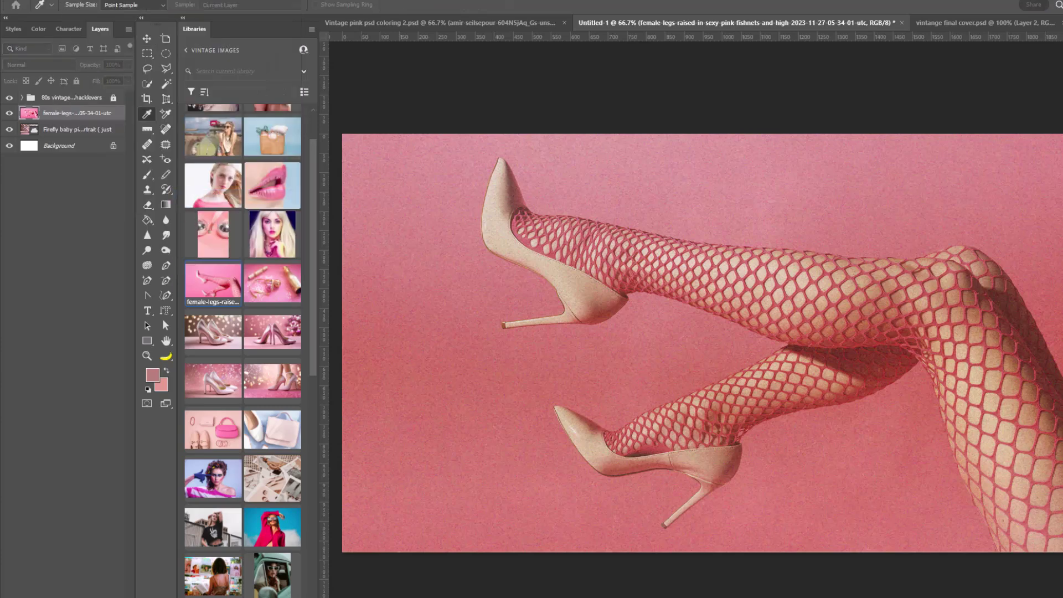
left_click_drag(220, 280, 410, 257)
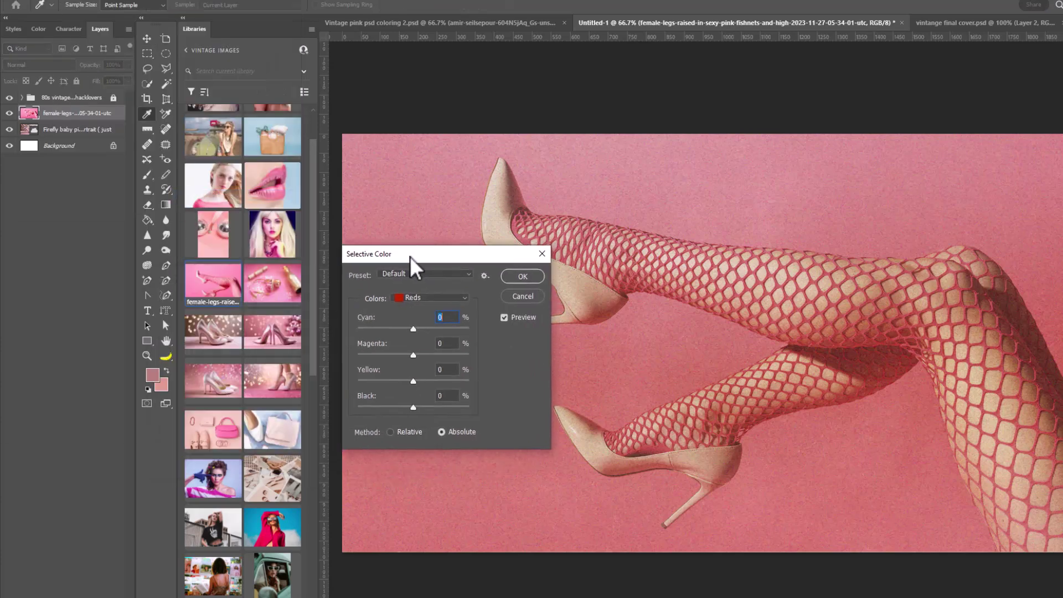
left_click_drag(411, 327, 387, 354)
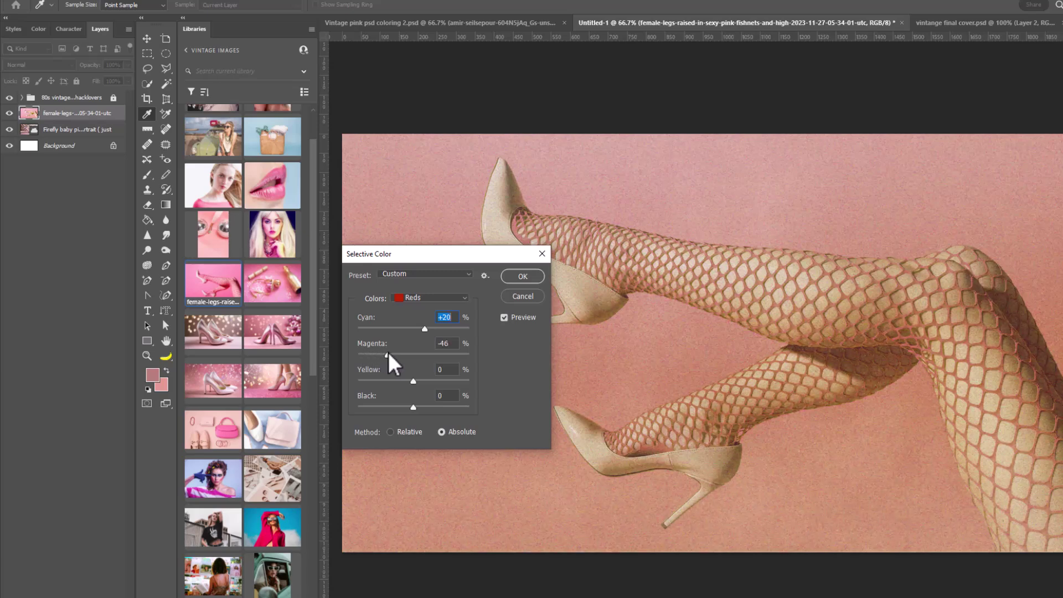
key("Return")
left_click(10, 113)
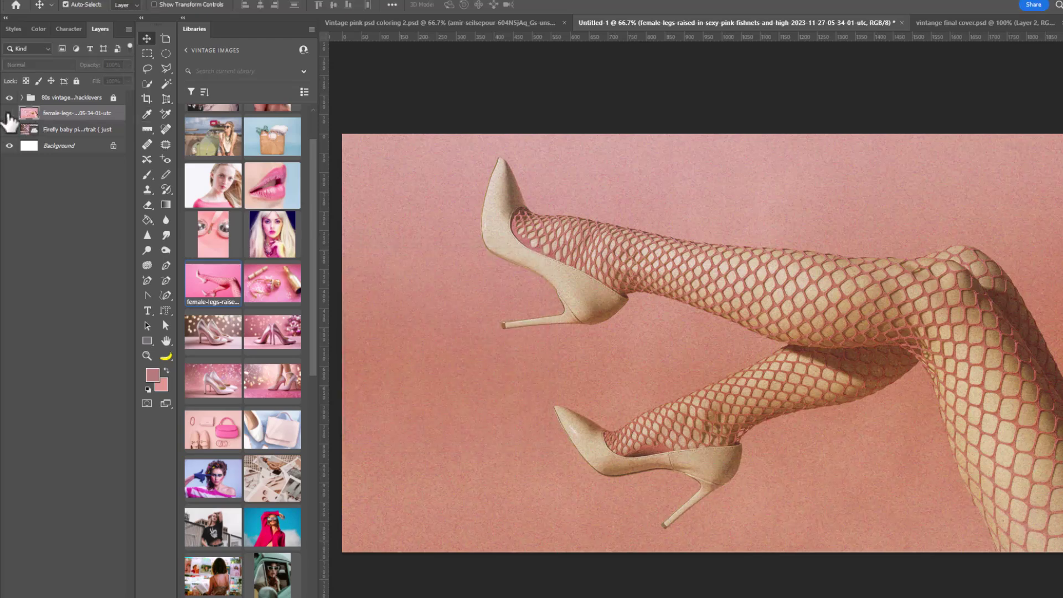
left_click(9, 113)
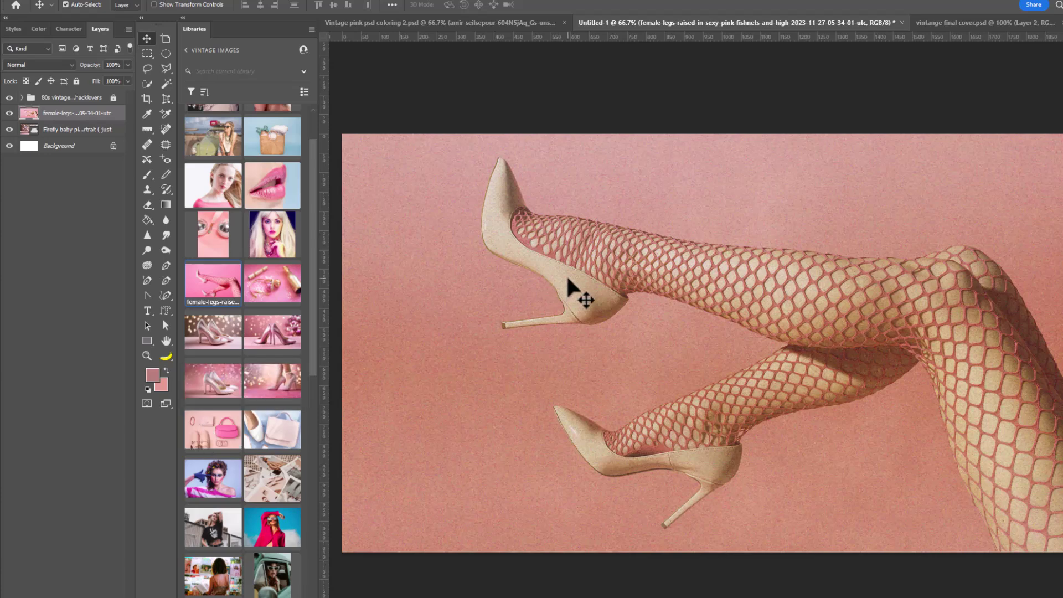
Step: Place the library's image of scattered instant photos above the legs layer and enlarge it from the canvas's left edge over most of the canvas
left_click_drag(256, 474, 568, 364)
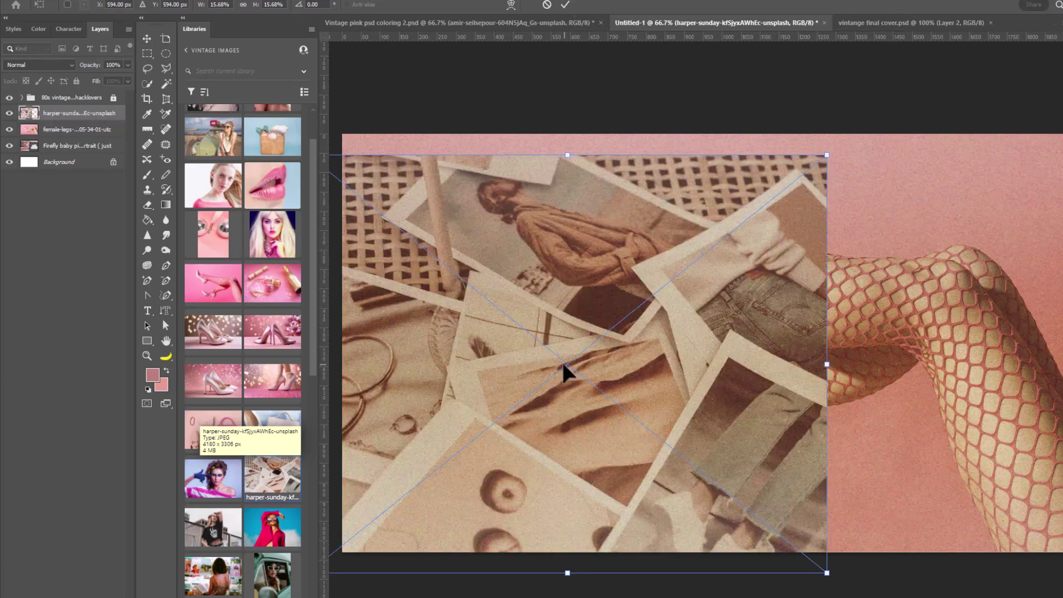
left_click_drag(826, 572, 878, 591)
left_click_drag(677, 391, 841, 361)
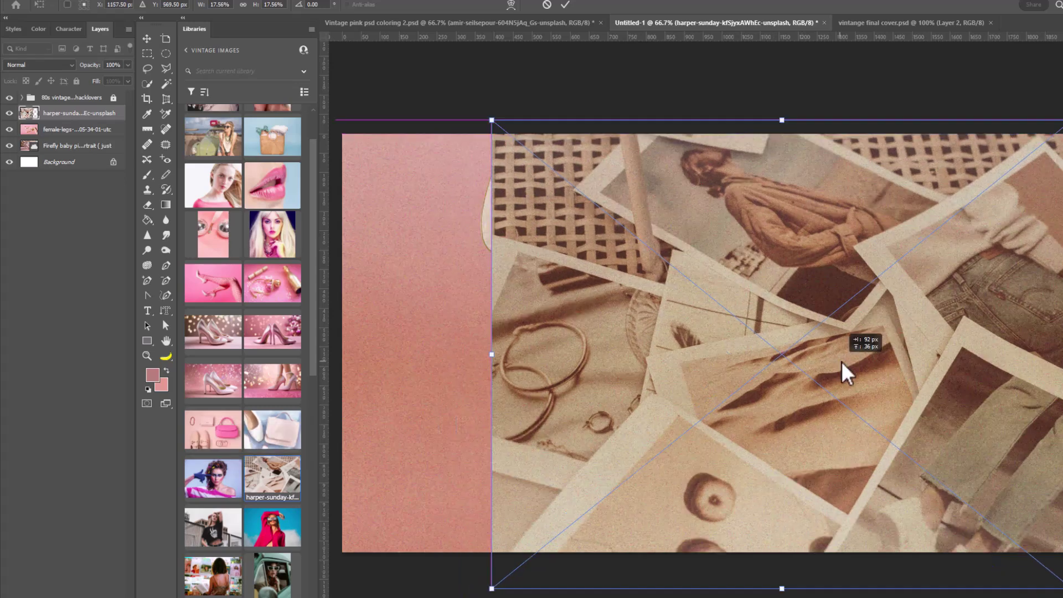
left_click_drag(492, 120, 415, 65)
left_click_drag(504, 185, 430, 223)
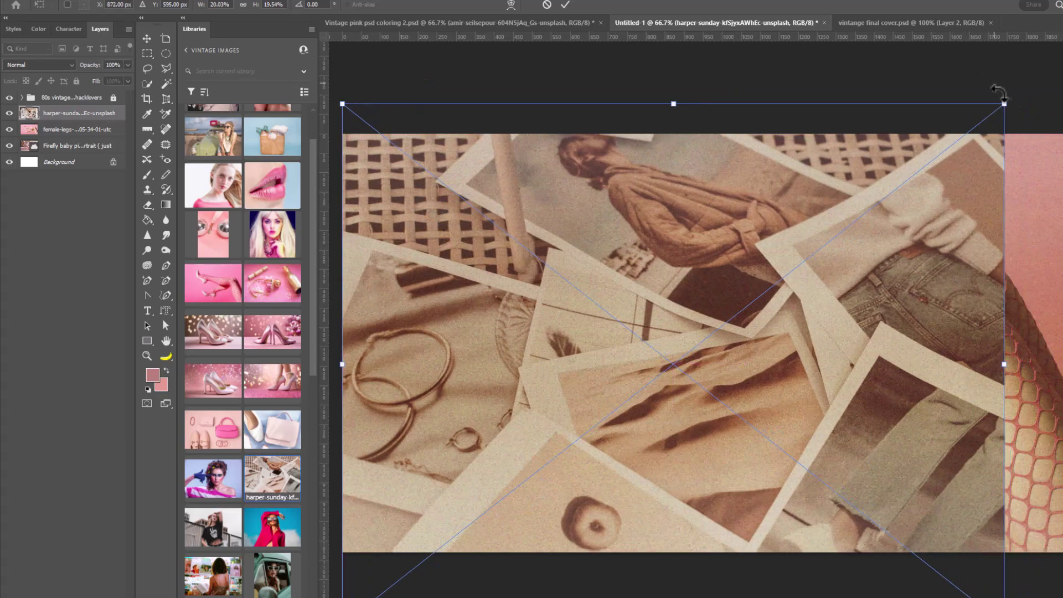
left_click_drag(1005, 107, 1038, 99)
key("Return")
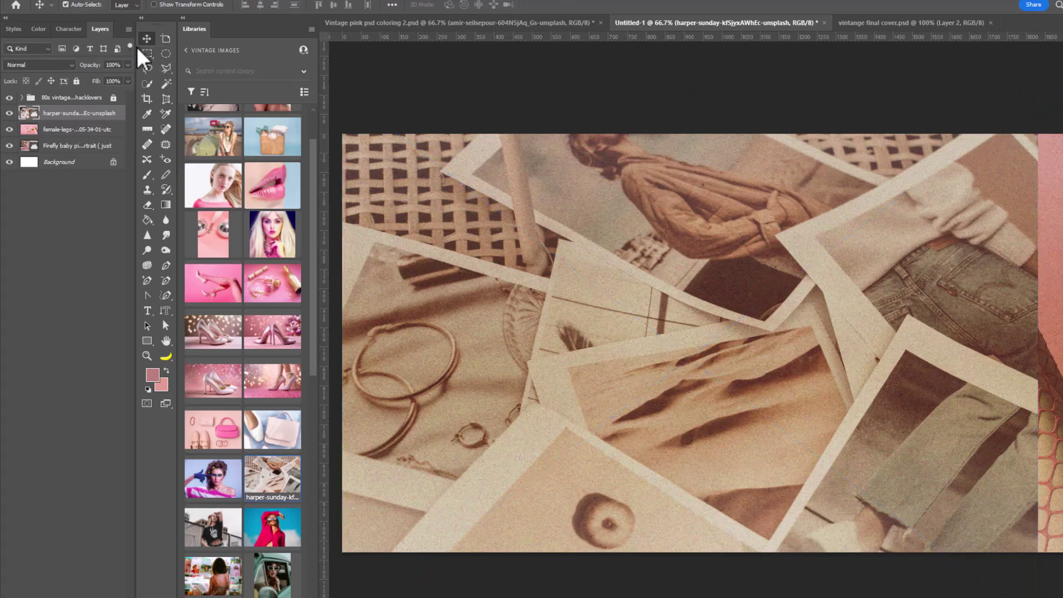
Step: Rasterize the instant-photos layer and stretch a strip at its right end out to the canvas edge with Content-Aware Scale
left_click(147, 53)
left_click_drag(959, 134, 1039, 596)
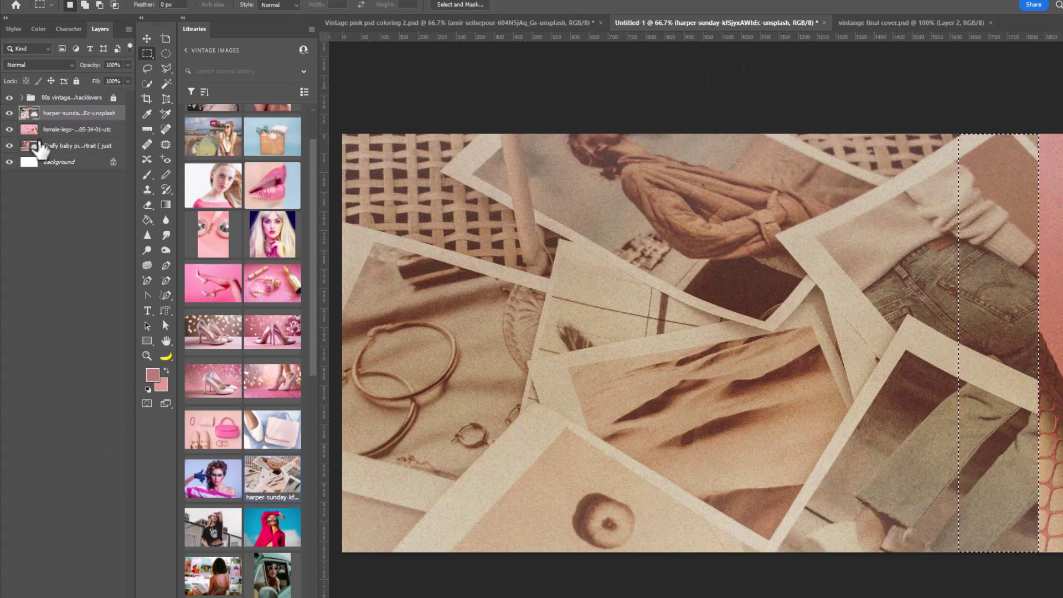
right_click(77, 113)
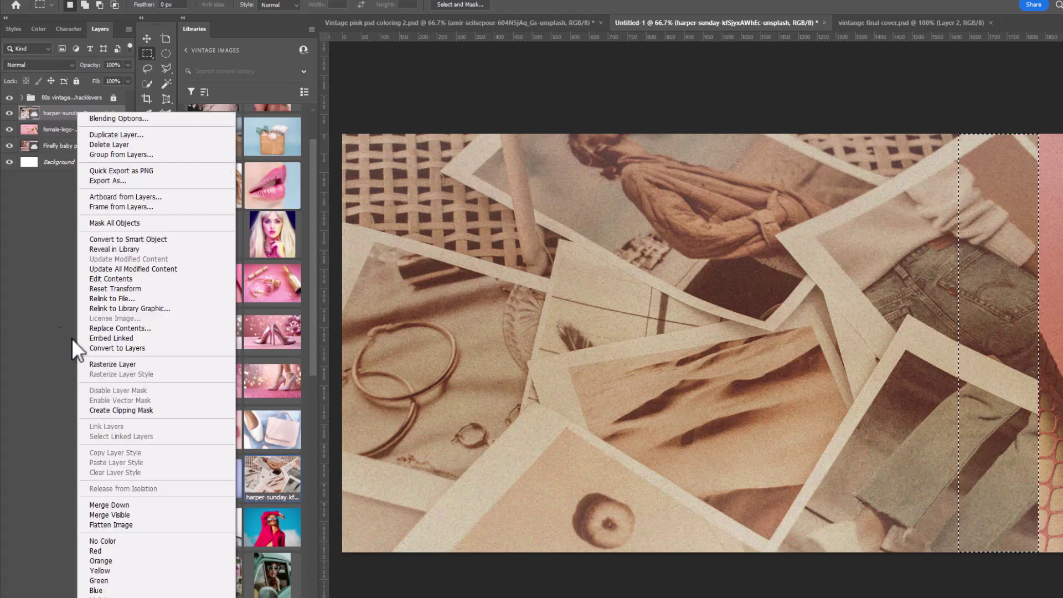
left_click(128, 364)
left_click(52, 1)
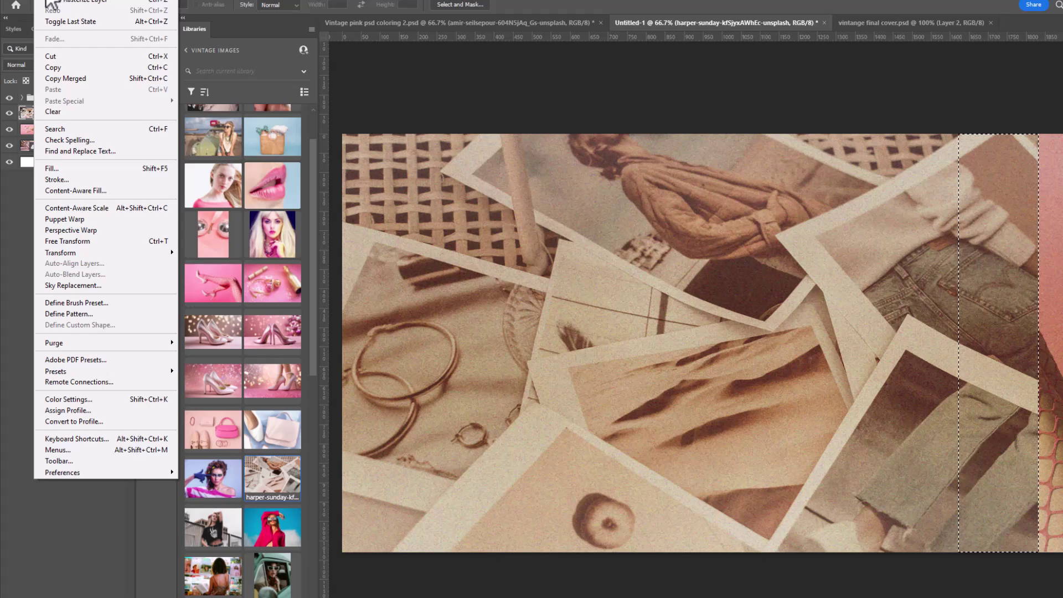
left_click(84, 208)
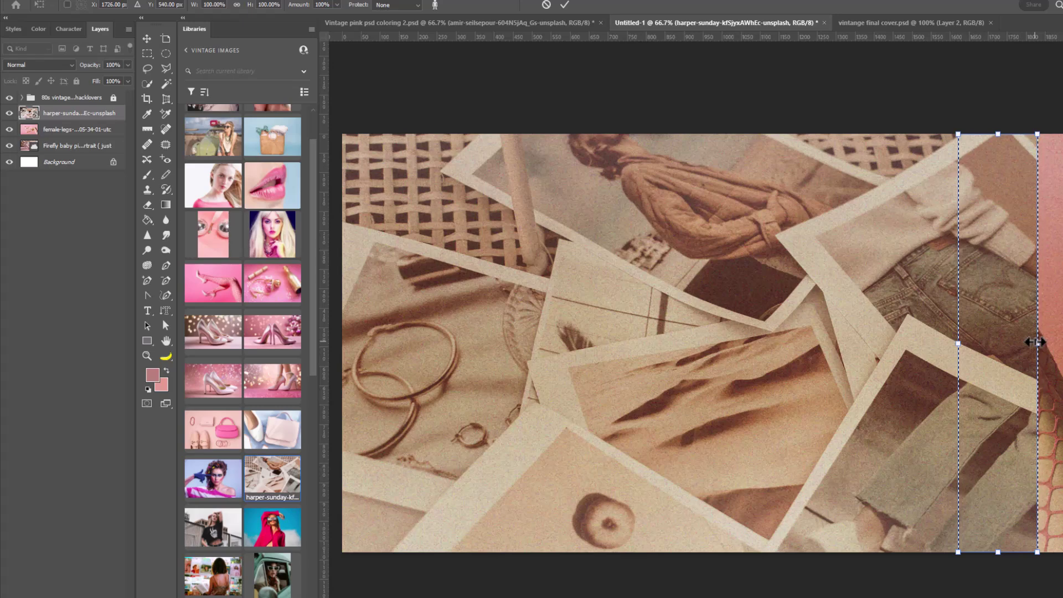
left_click_drag(1034, 342, 1051, 343)
key("Return")
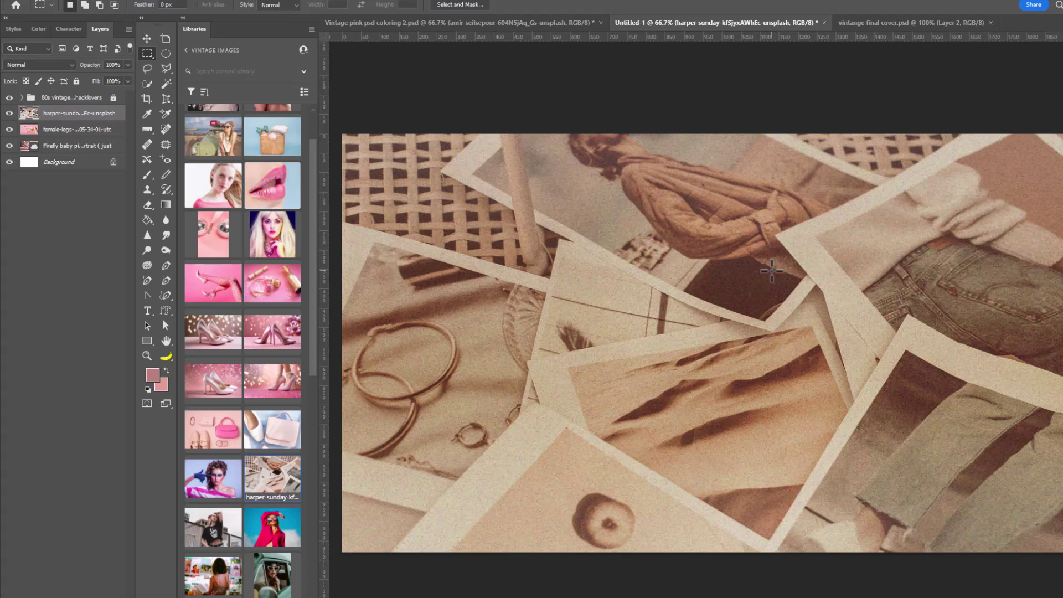
Step: Enlarge the whole instant-photos layer slightly with Free Transform, keeping the canvas fully covered
key("ctrl+t")
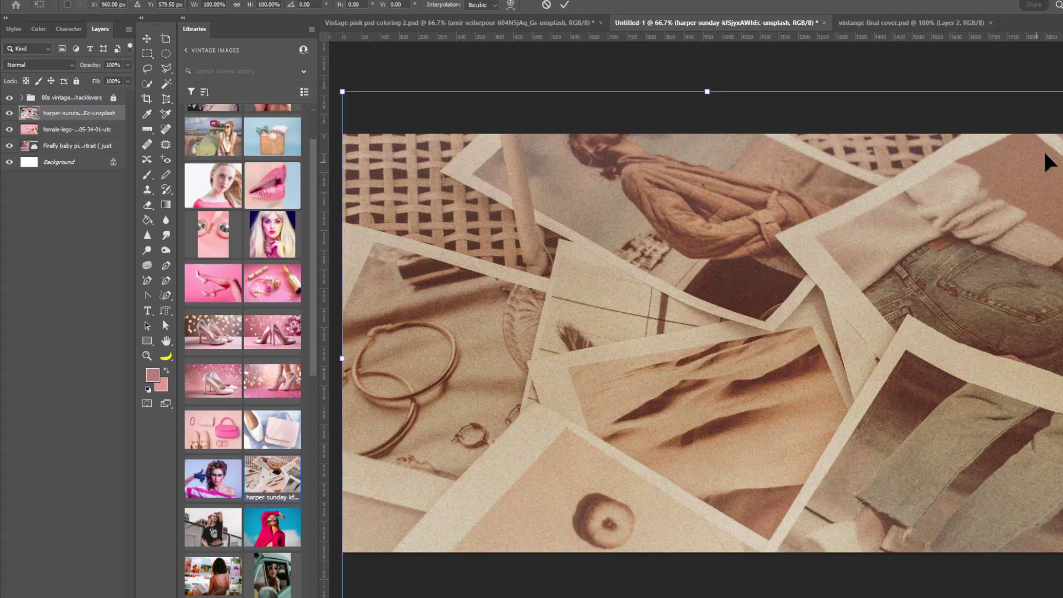
left_click_drag(1062, 93, 1009, 90)
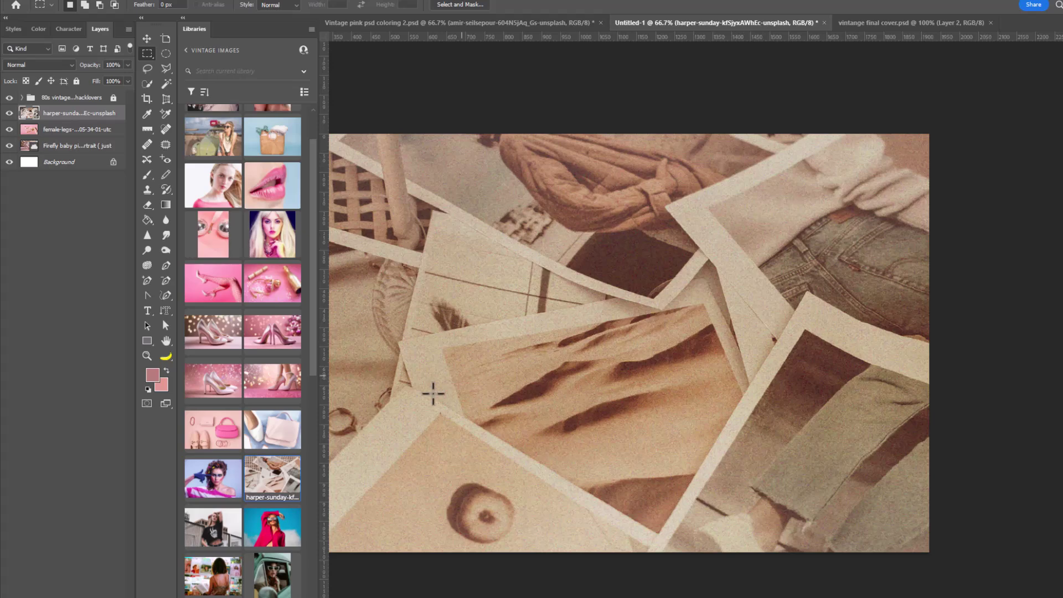
left_click_drag(437, 379, 540, 371)
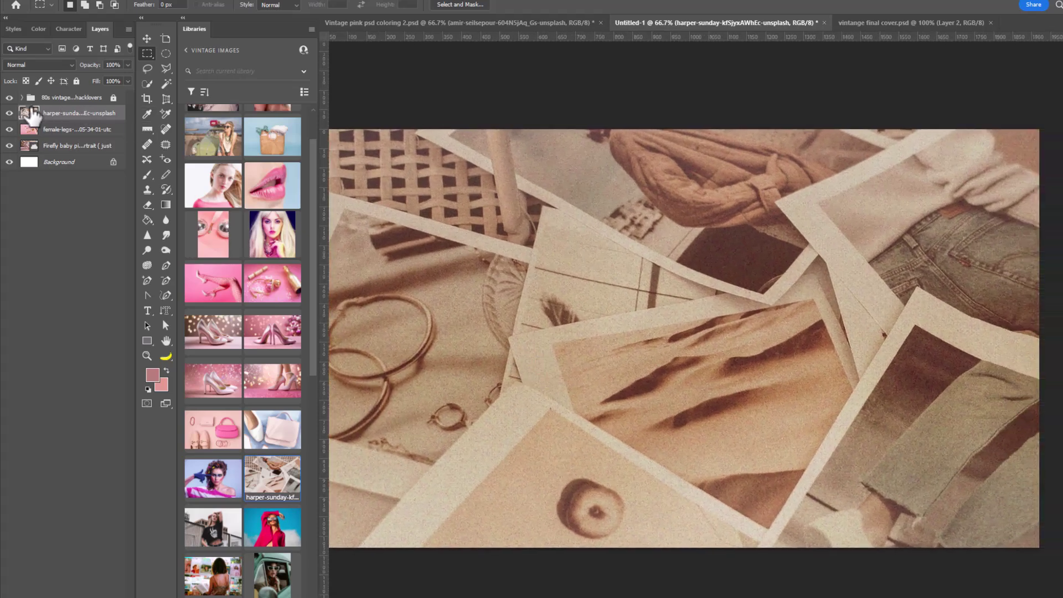
Step: Compare the instant-photos image with and without the 80s vintage group, and review the legs and heels photos under the same coloring
left_click(9, 98)
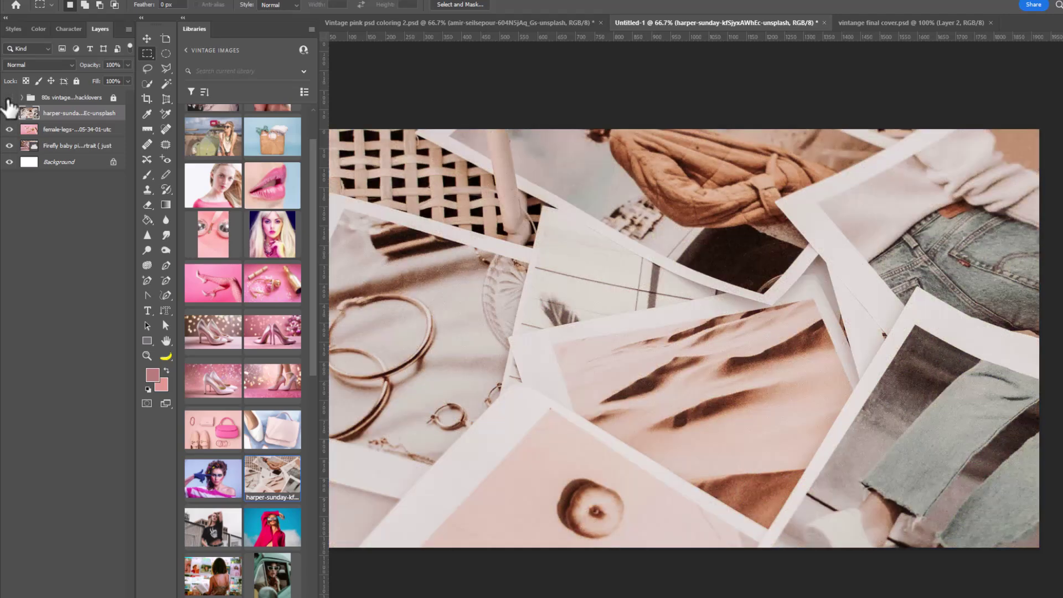
left_click(9, 98)
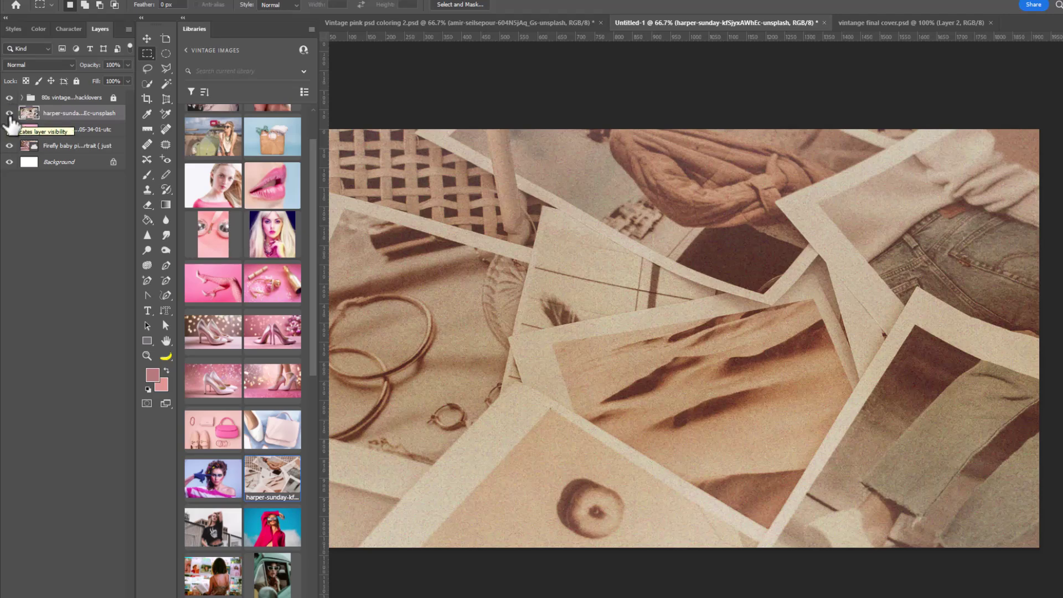
left_click(9, 113)
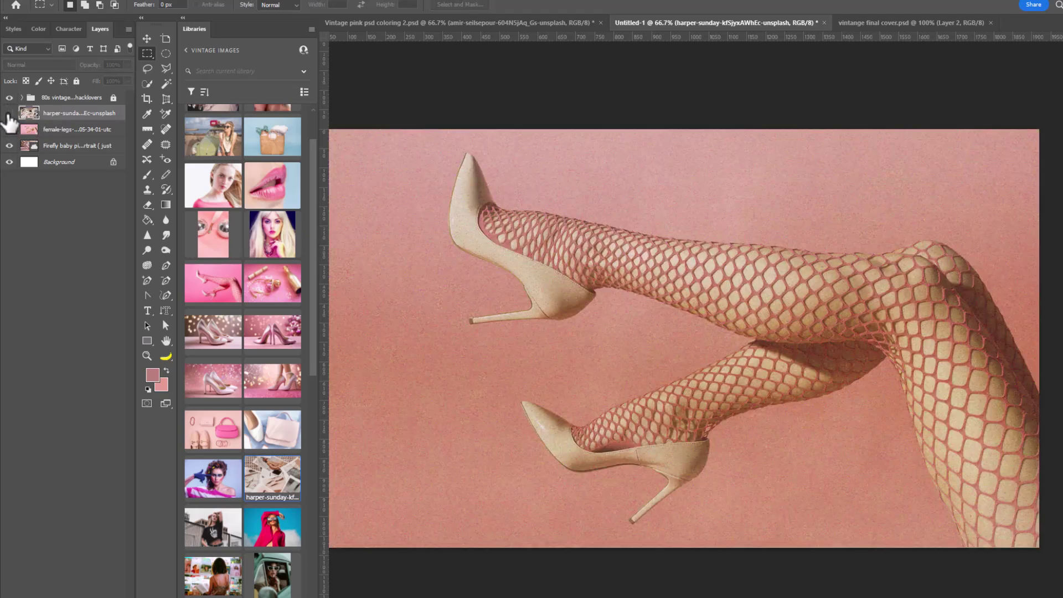
left_click(10, 130)
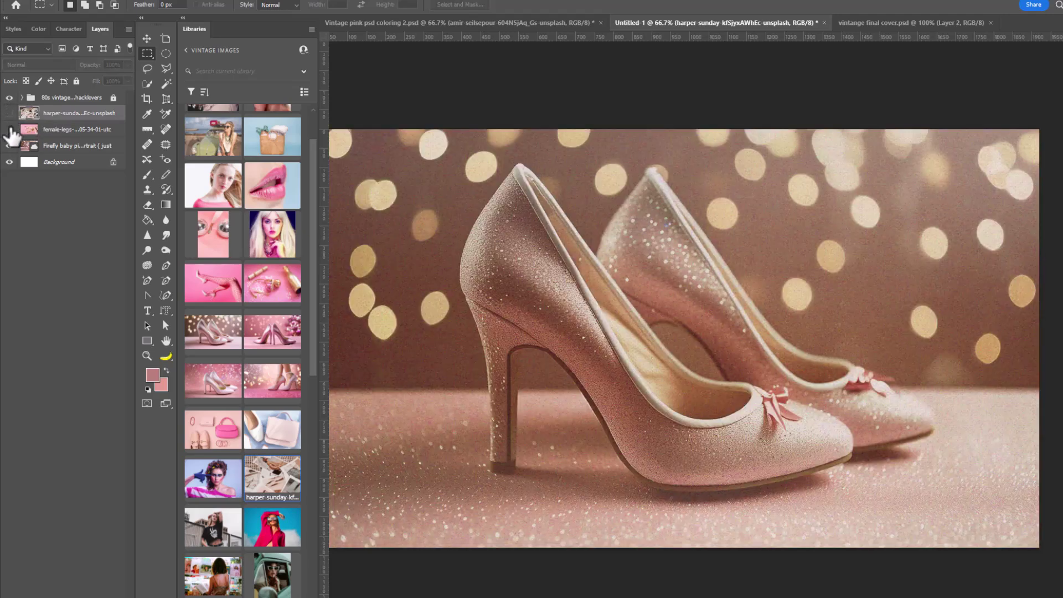
left_click(9, 113)
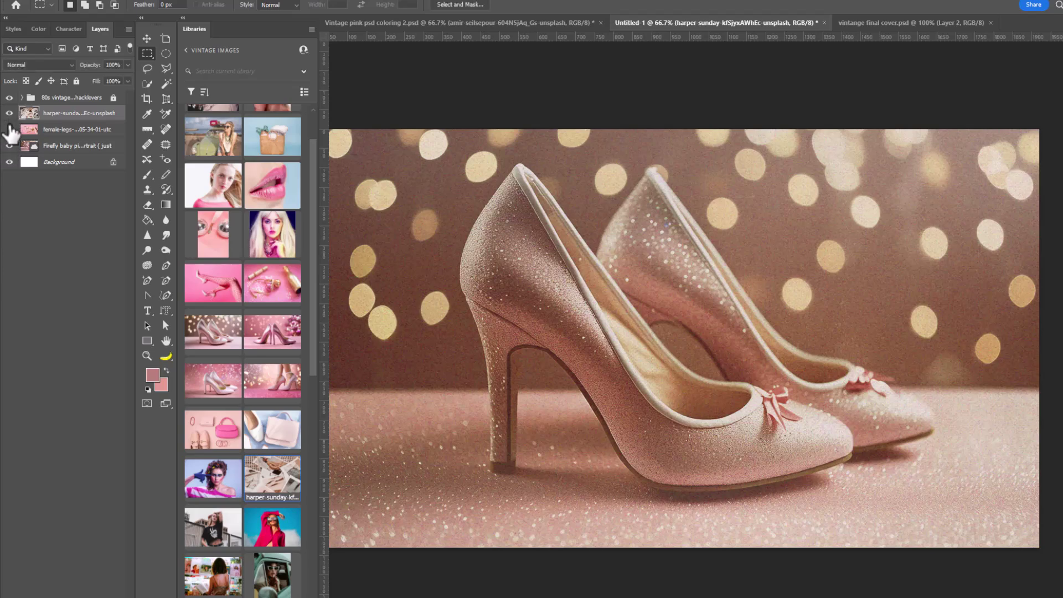
left_click(9, 130)
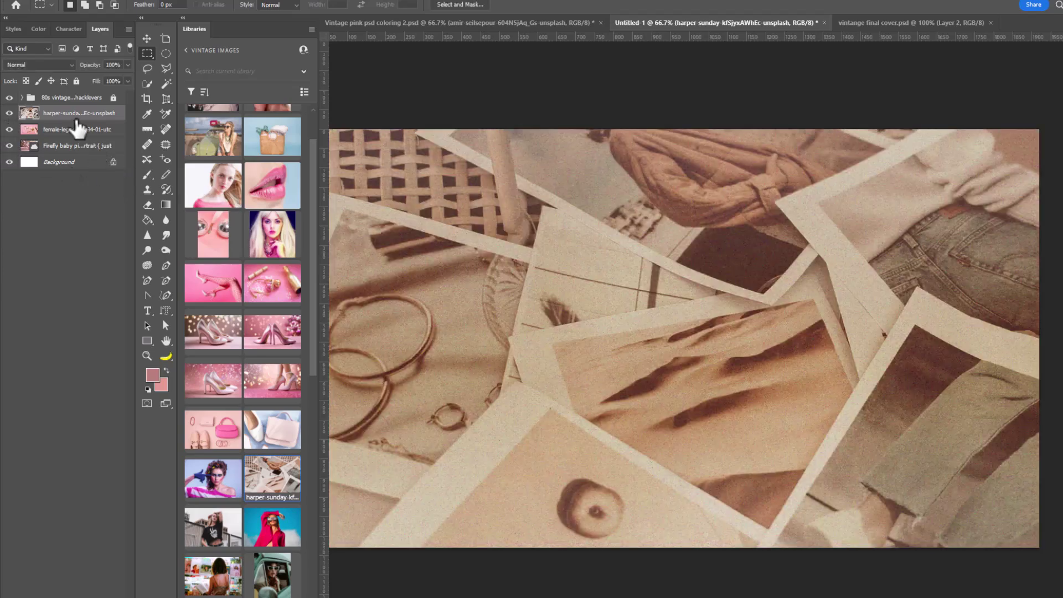
Step: Place the library's photo of the blonde woman in a pink dress above the instant-photos layer and enlarge it to cover the canvas
left_click_drag(210, 191, 786, 348)
left_click_drag(497, 139, 325, 95)
left_click_drag(692, 93, 708, 35)
left_click_drag(679, 270, 681, 349)
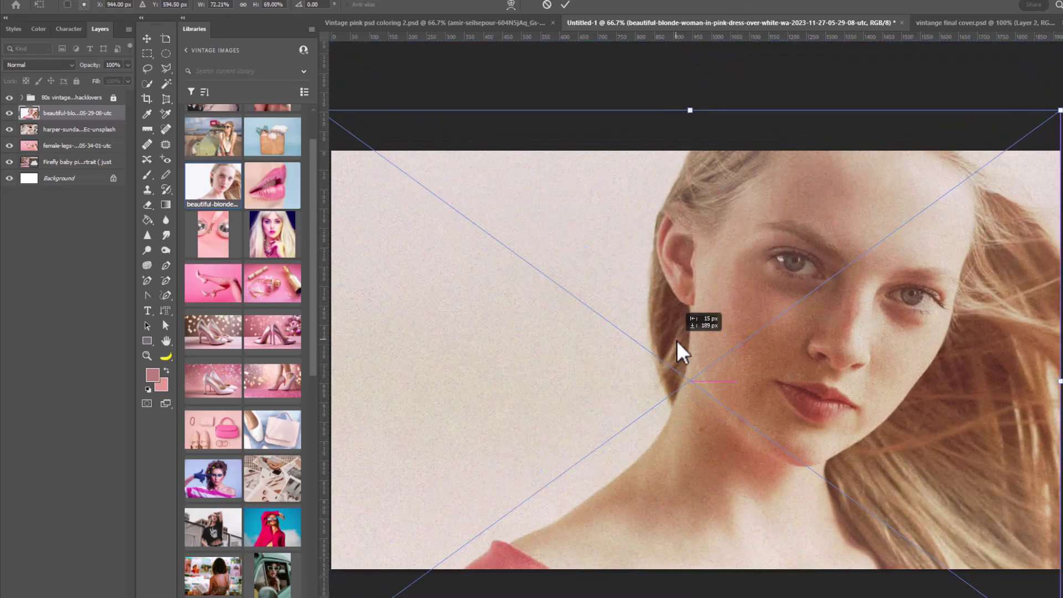
key("Return")
key("m")
key("space")
left_click_drag(520, 384, 454, 352)
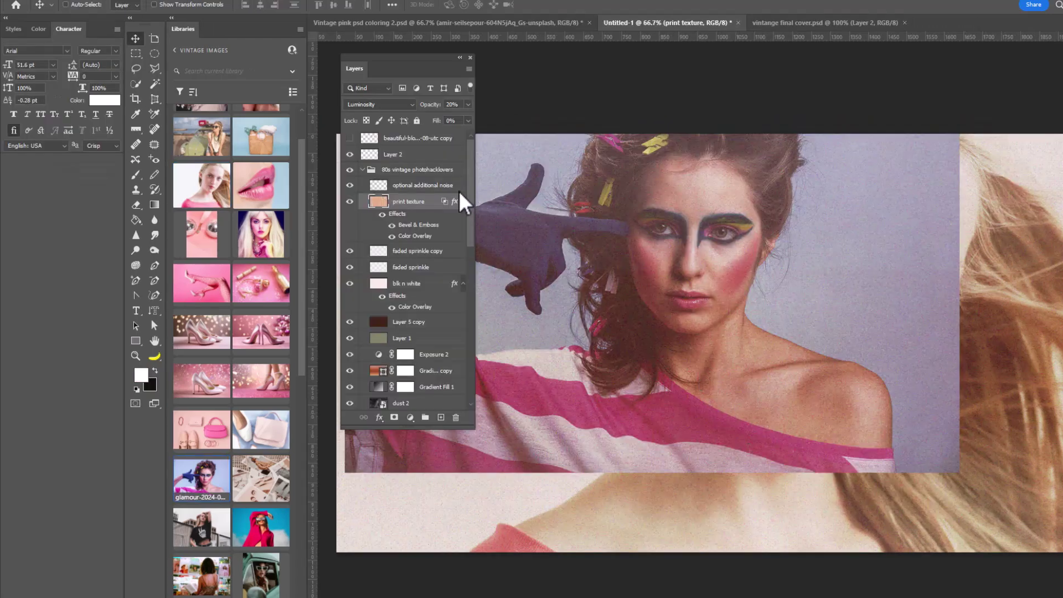
Step: Collapse the 80s vintage photohacklovers group and lock it entirely
left_click(365, 169)
left_click(362, 169)
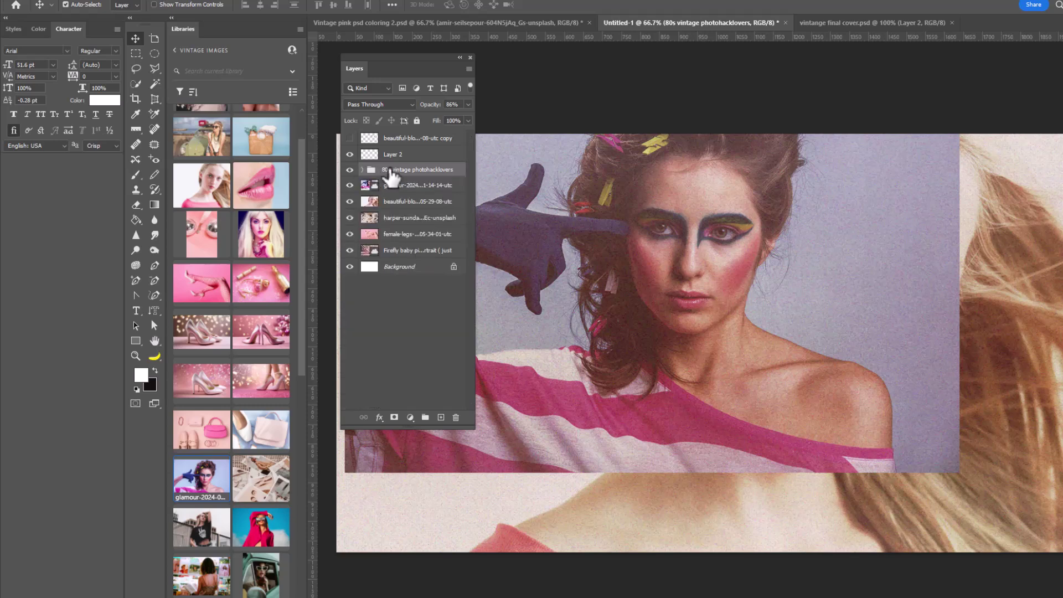
left_click(415, 120)
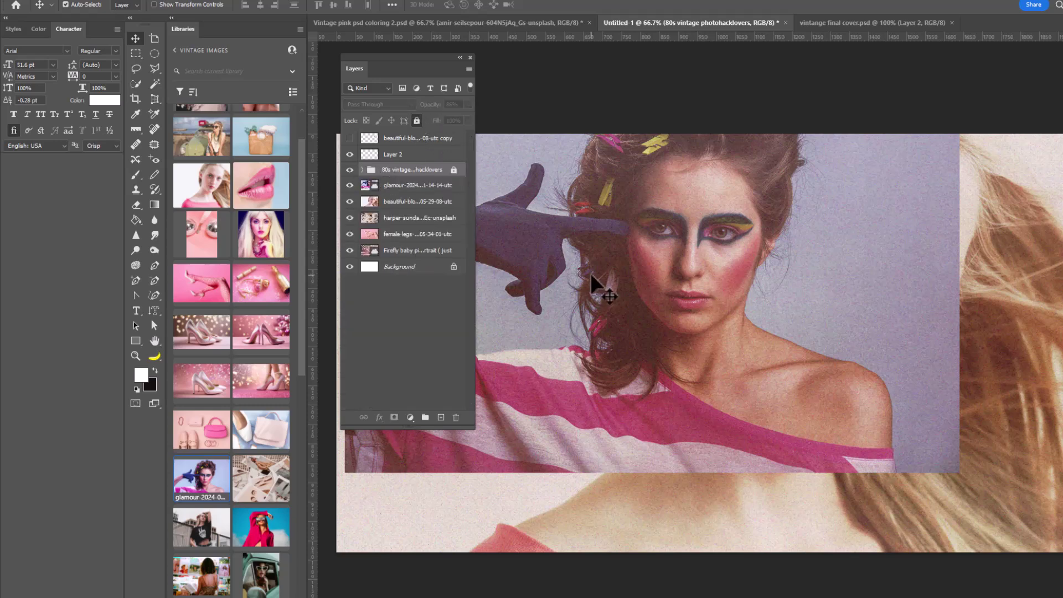
Step: Enlarge the glamour portrait with the blue glove using Free Transform until it covers the whole canvas
left_click(408, 188)
key("ctrl+t")
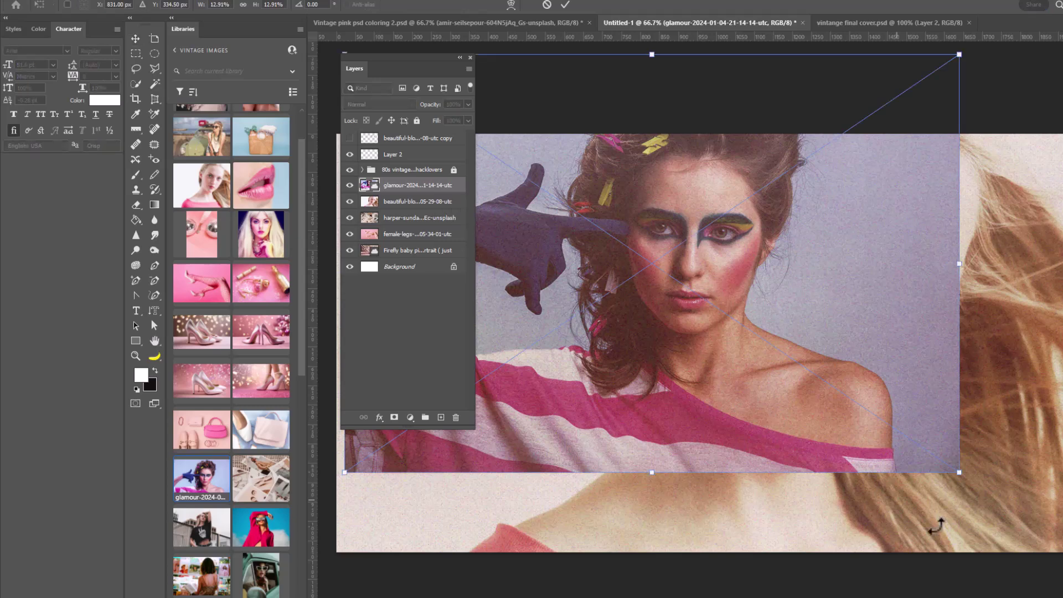
left_click_drag(960, 472, 1056, 568)
left_click_drag(343, 552, 320, 556)
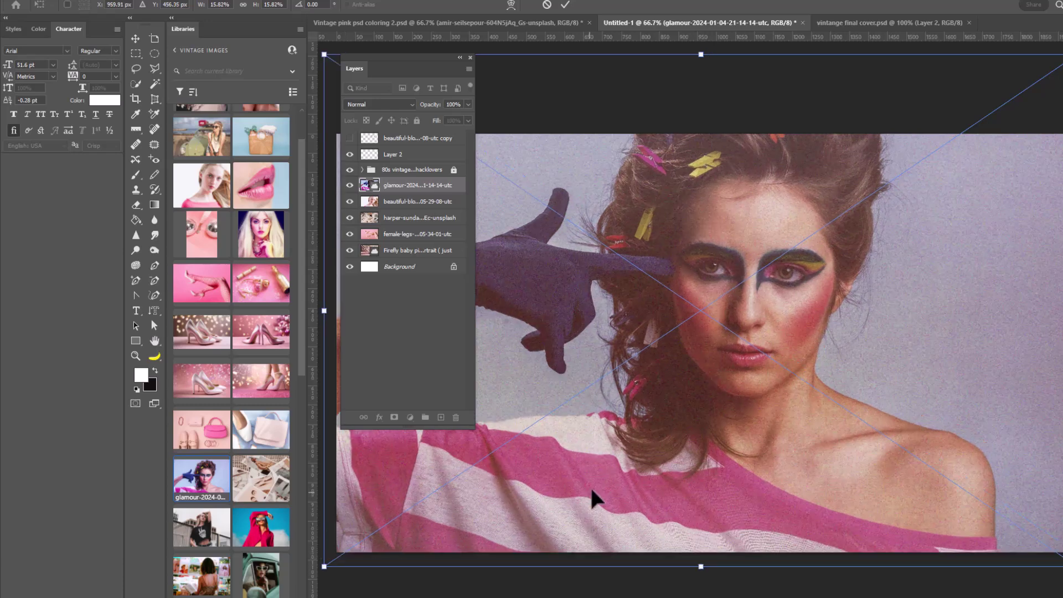
key("Return")
Step: Place the library's red eye-makeup close-up over the full canvas, reduce its height, and compare it with and without the 80s vintage group
scroll(213, 351, "down", 5)
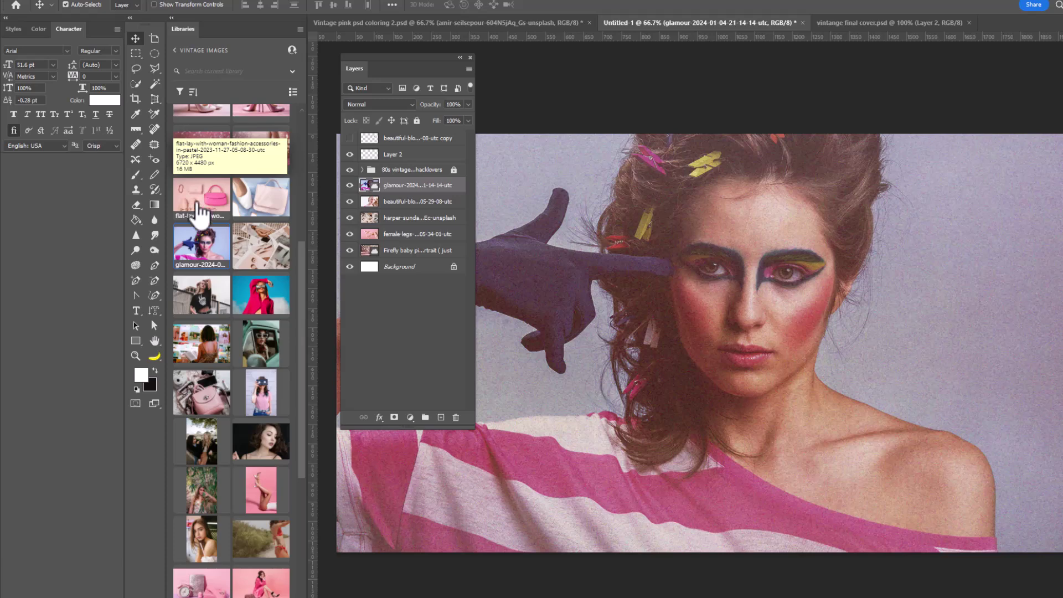
scroll(214, 427, "down", 5)
scroll(216, 426, "down", 3)
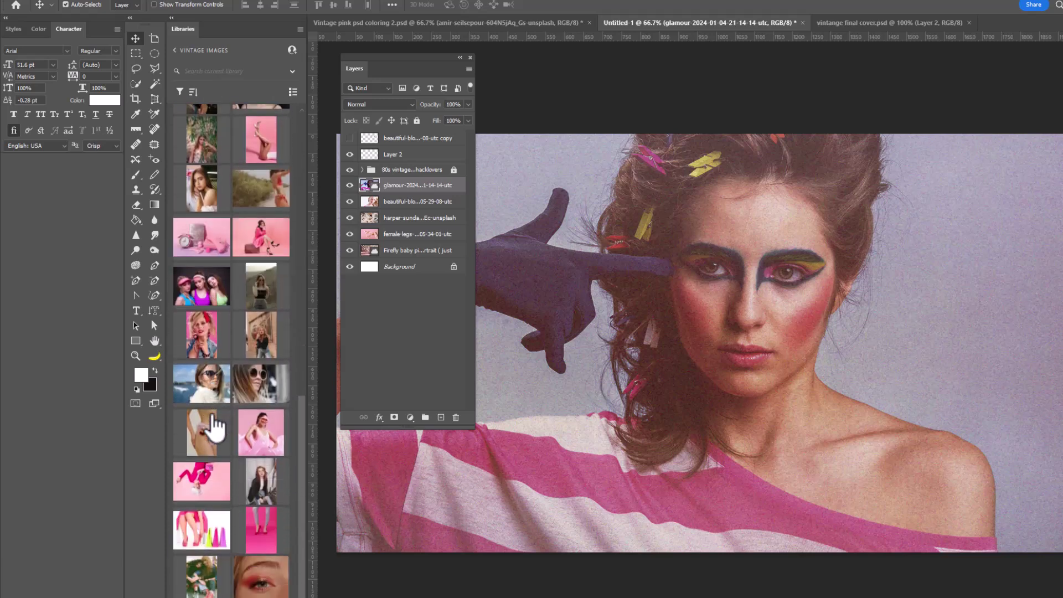
left_click_drag(258, 575, 855, 394)
left_click_drag(689, 192, 324, 52)
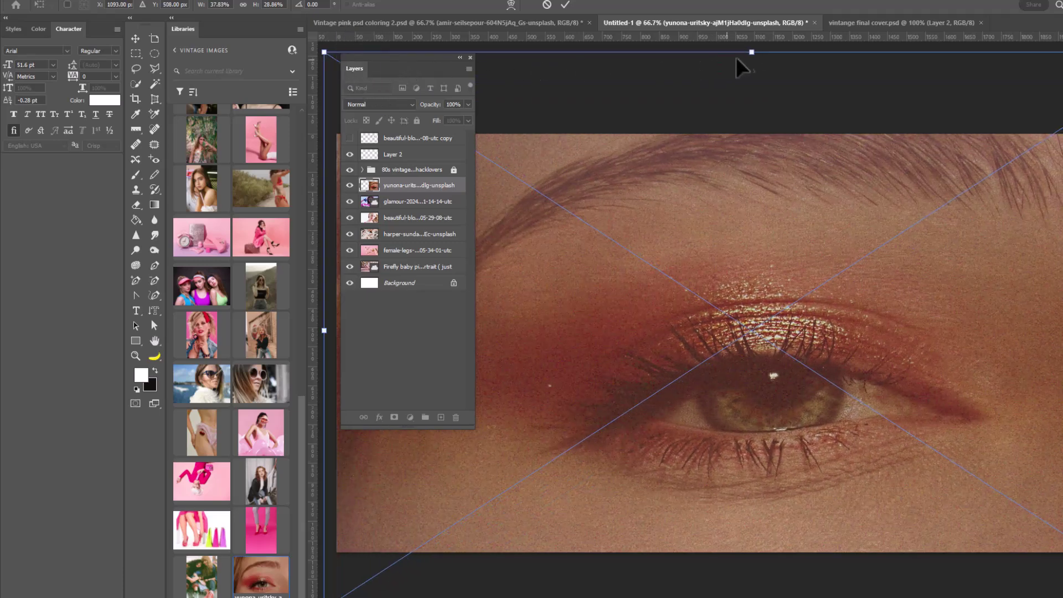
left_click_drag(748, 52, 718, 227)
scroll(719, 227, "down", 2)
key("Return")
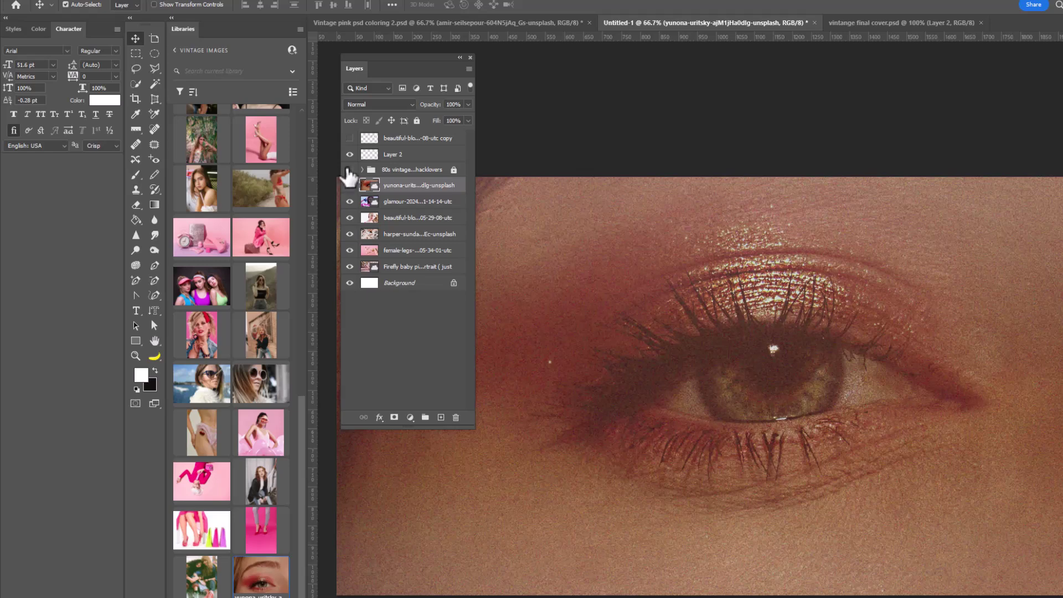
left_click(348, 170)
left_click(349, 169)
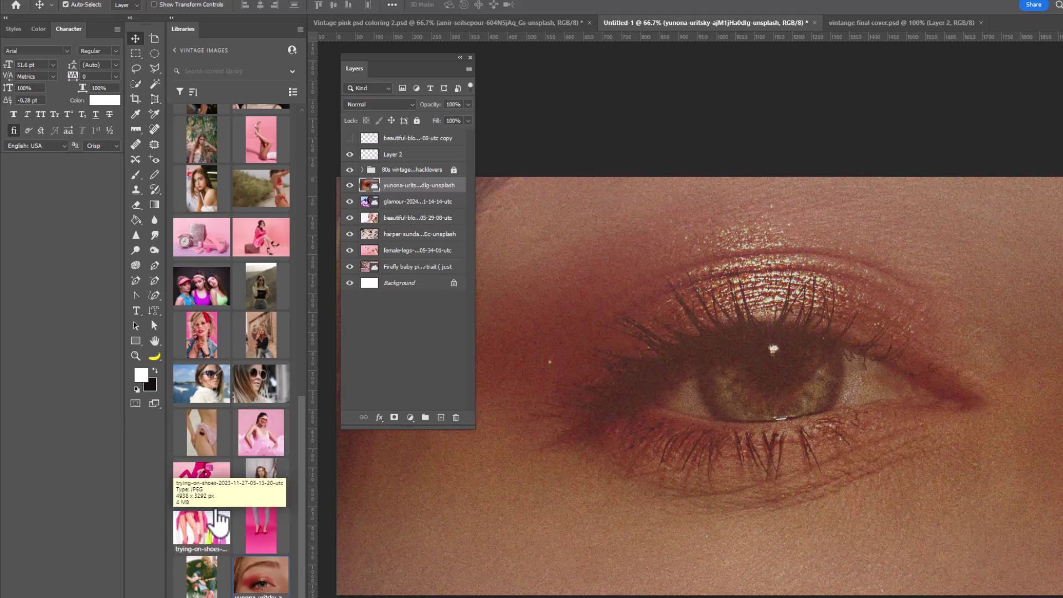
Step: Place the library's photo of the woman in sunglasses above the eye close-up, enlarged and positioned to fill the canvas with her face
left_click_drag(202, 382, 713, 442)
left_click_drag(455, 597, 304, 597)
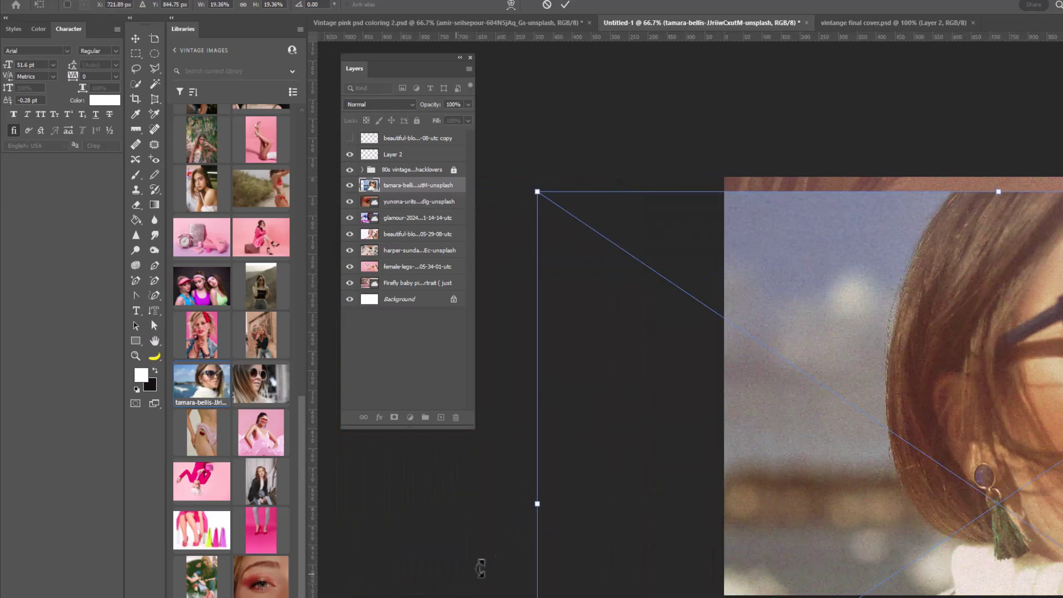
scroll(648, 520, "up", 1)
left_click_drag(805, 368, 346, 266)
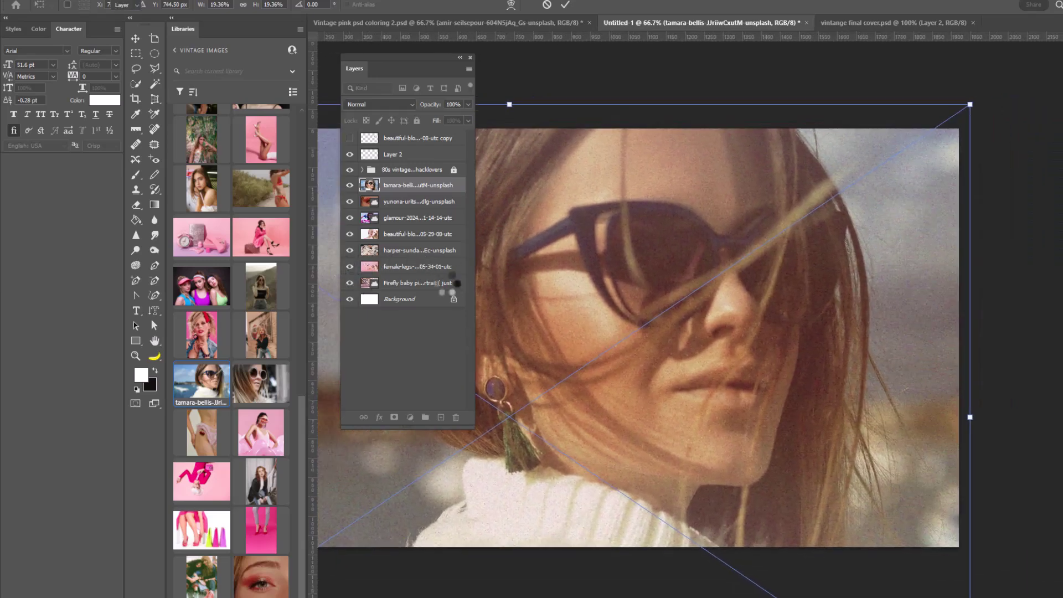
key("Return")
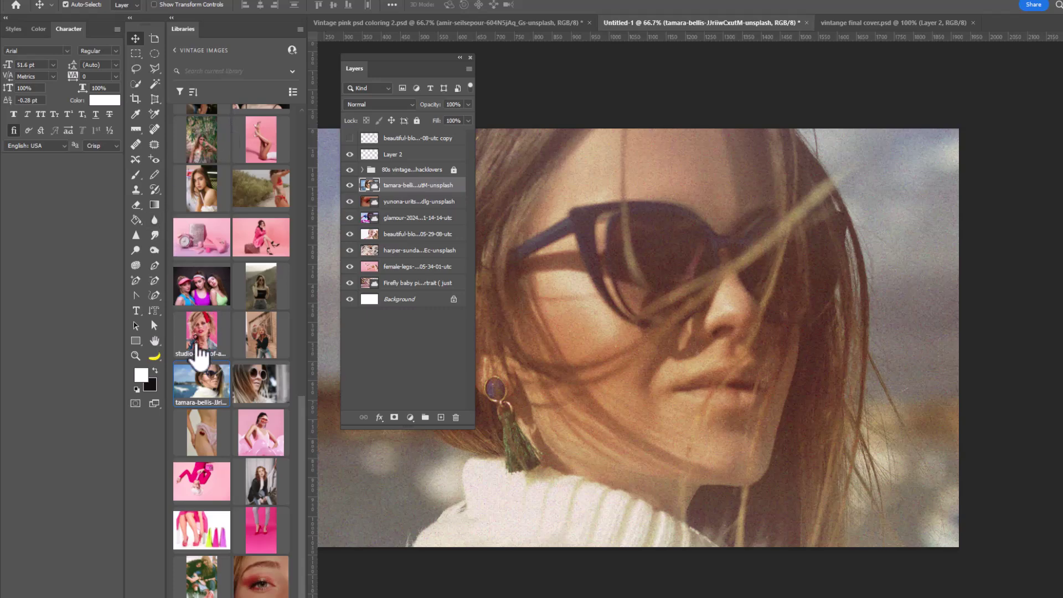
Step: Place the library's portrait of three women in fitness clothing, enlarge it beyond the canvas, and position it so all three faces show
left_click_drag(202, 295, 372, 290)
left_click_drag(725, 312, 725, 312)
left_click_drag(416, 520, 304, 547)
left_click_drag(806, 102, 821, 47)
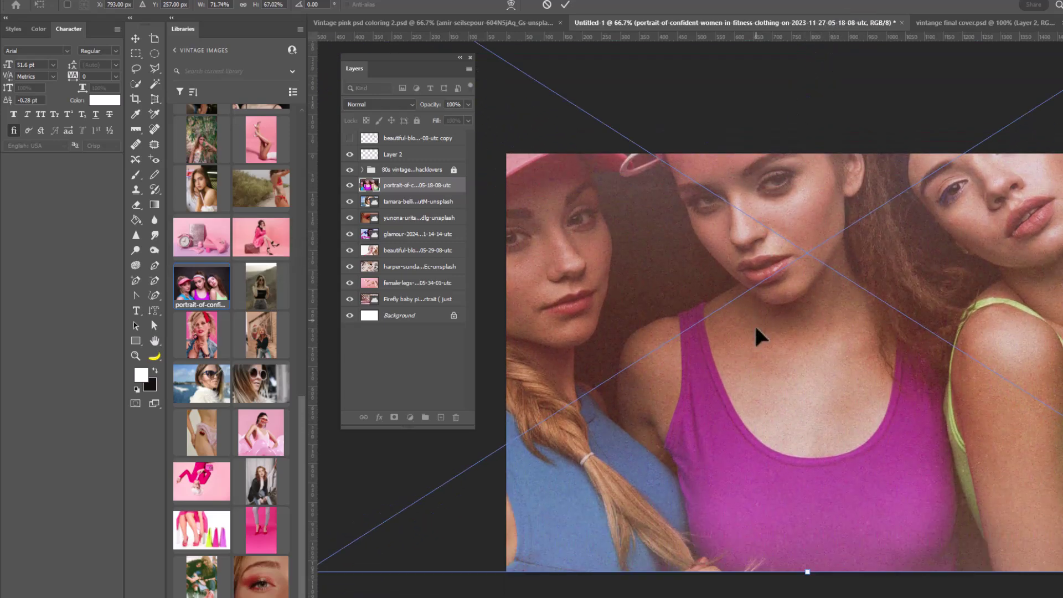
left_click_drag(755, 328, 789, 390)
key("ctrl+minus")
key("ctrl+minus")
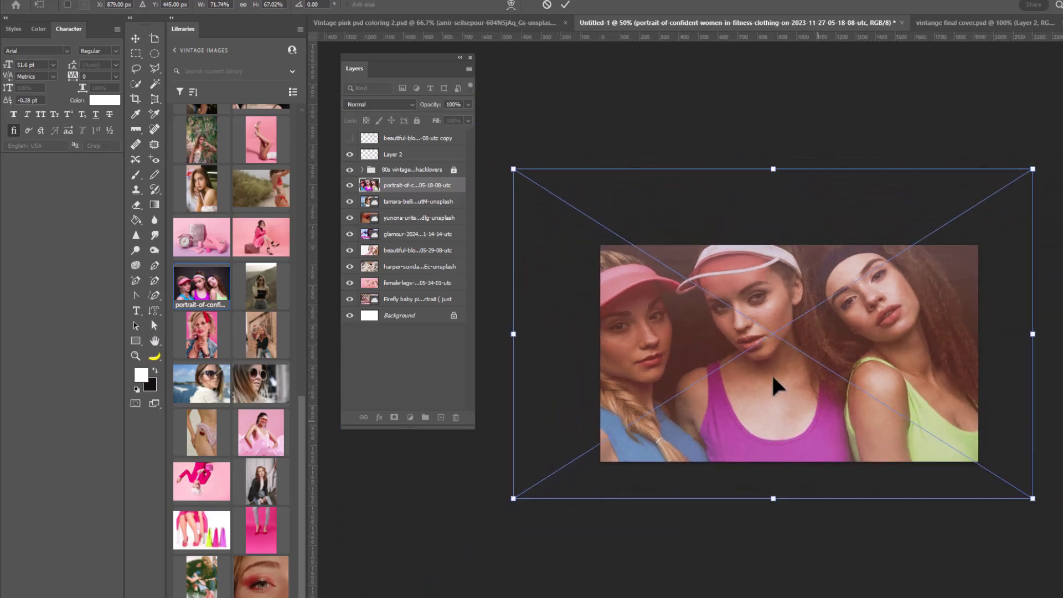
key("Return")
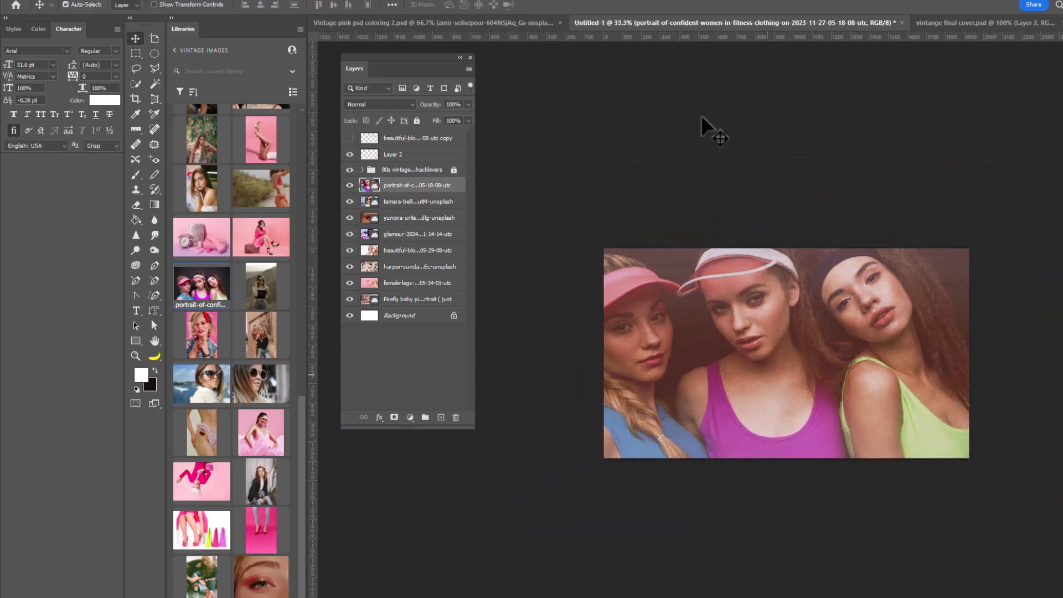
Step: Compare the fitness portrait with and without the 80s vintage group, both whole and close up, and review the sunglasses photo beneath it
left_click(350, 170)
left_click(349, 170)
left_click(138, 360)
left_click(616, 372)
left_click(846, 342)
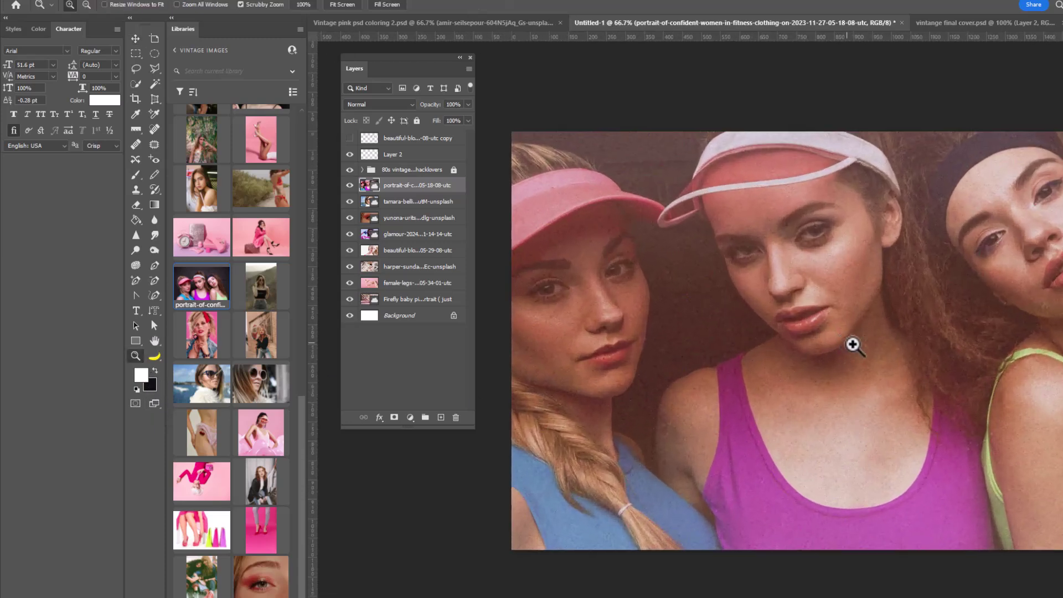
left_click_drag(830, 321, 775, 303)
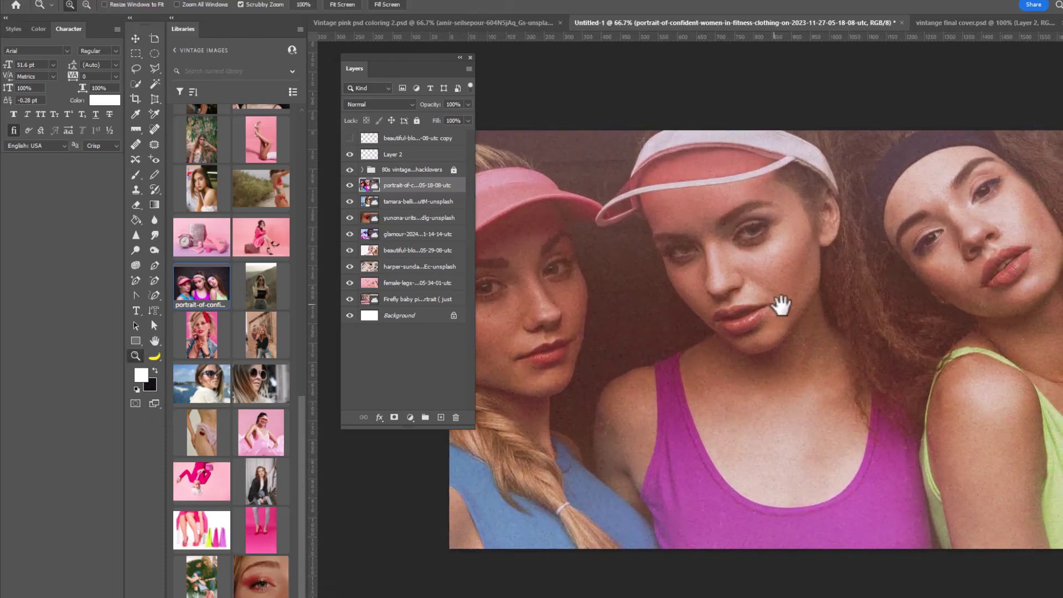
left_click(350, 186)
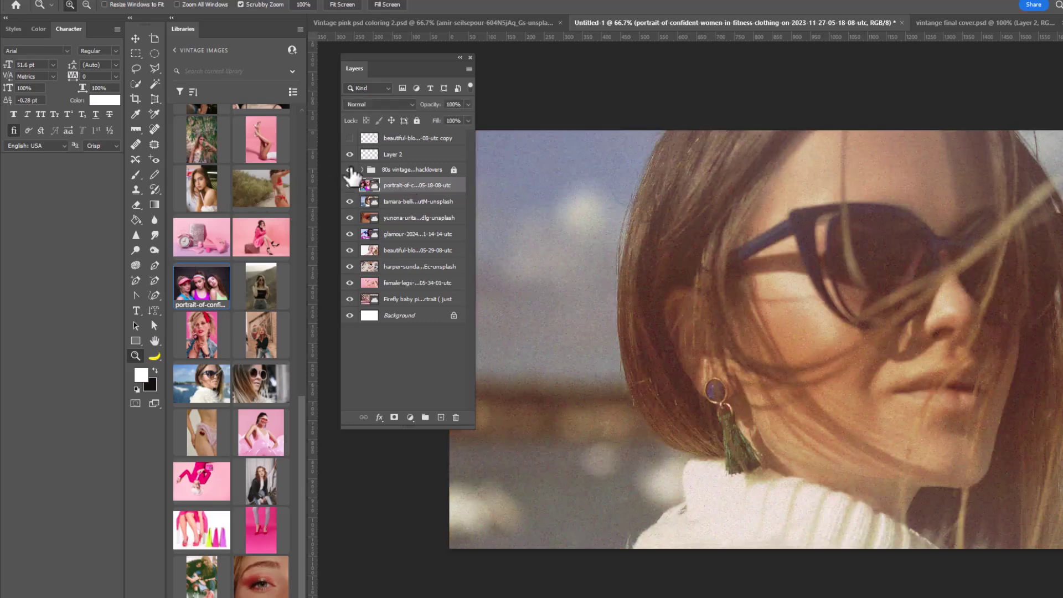
left_click(350, 186)
left_click(350, 170)
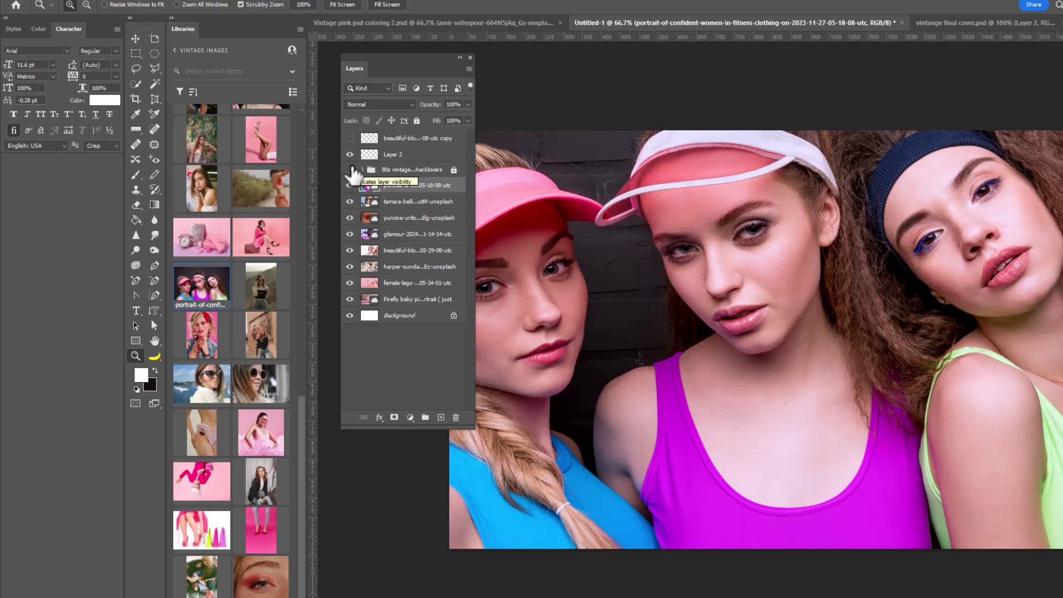
left_click(350, 169)
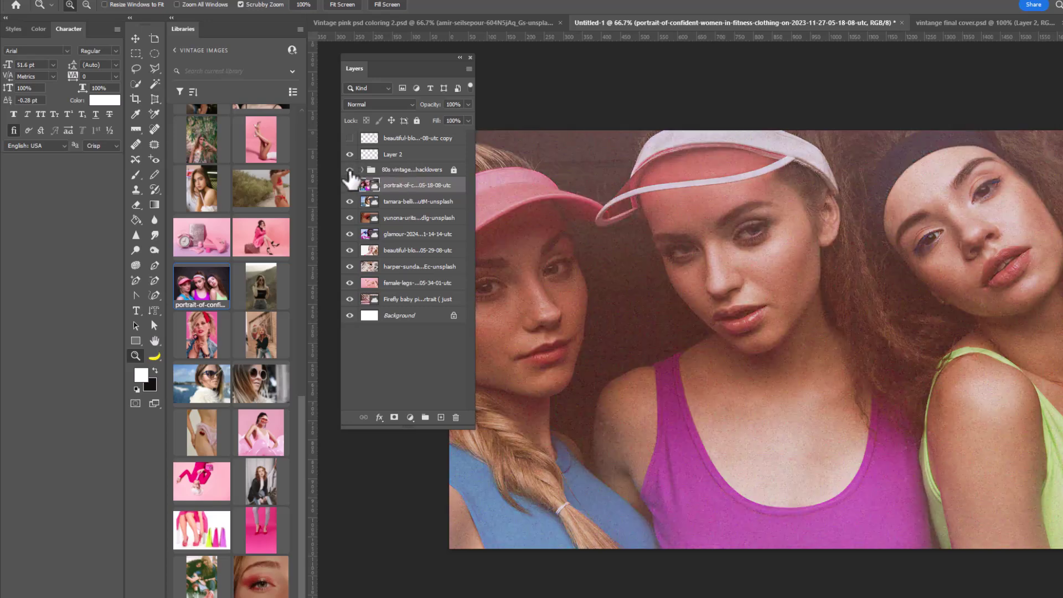